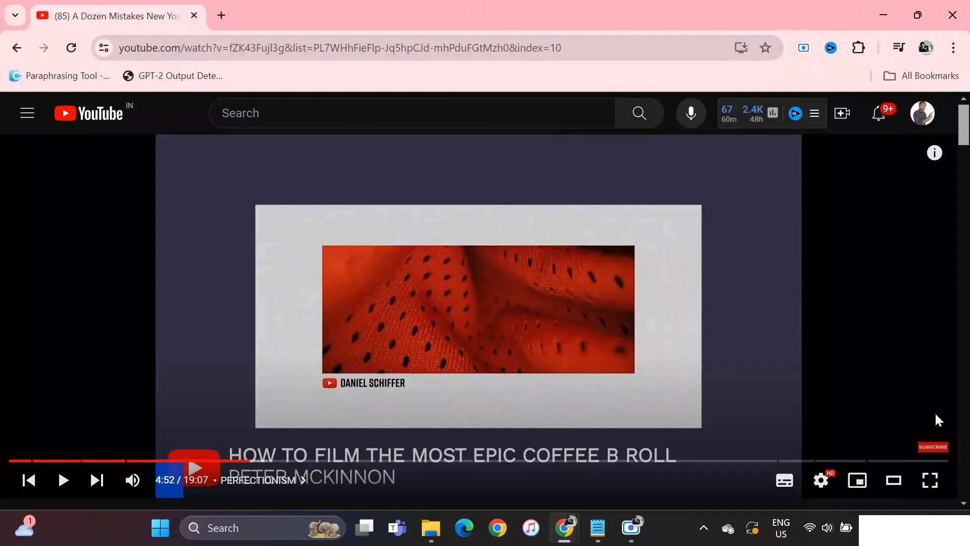
Step: Subscribe to the TheFigCo channel through the branding watermark on the video
{"action": "mouse_move", "coordinate": [932, 455]}
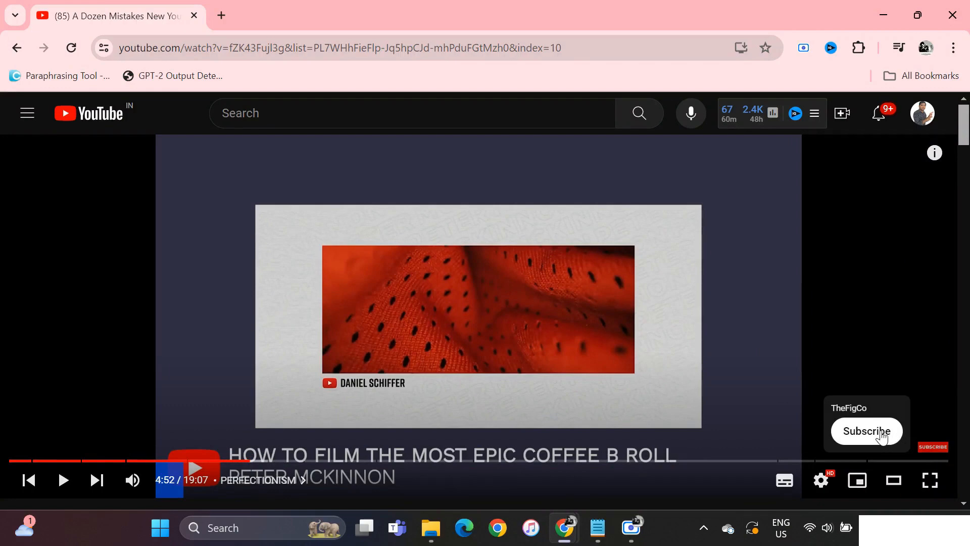
{"action": "left_click", "coordinate": [882, 437]}
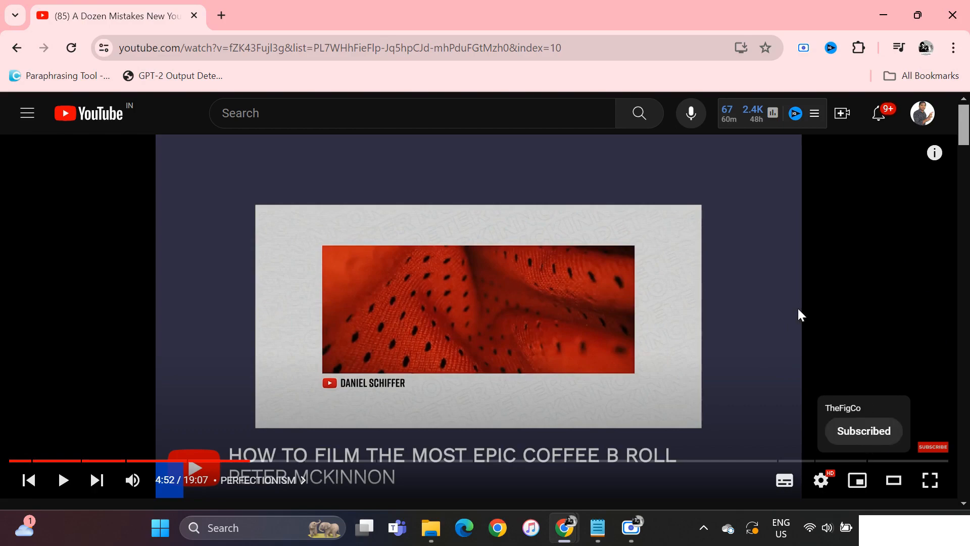
Step: Unsubscribe from the TheFigCo channel and return to the watermark on the video
{"action": "scroll", "coordinate": [651, 332], "scroll_direction": "down", "scroll_amount": 3}
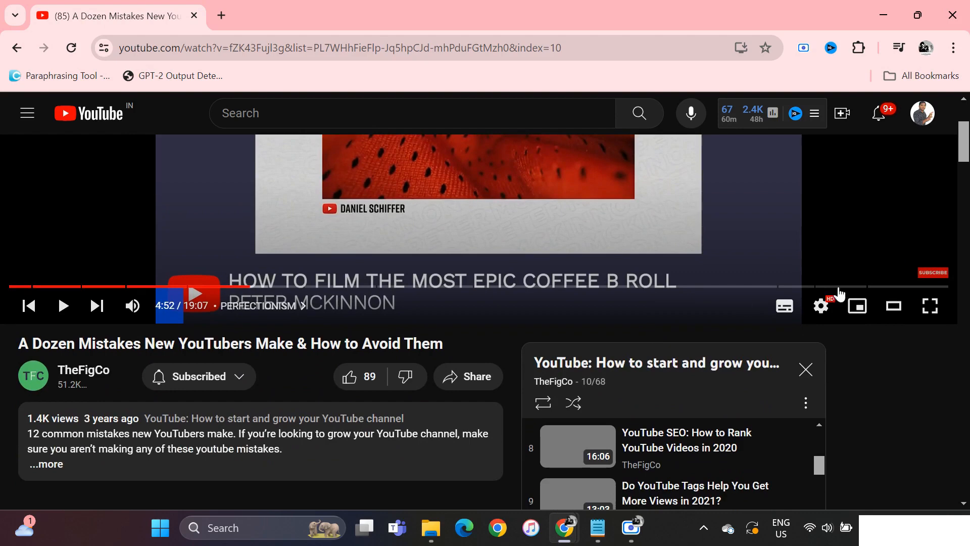
{"action": "left_click", "coordinate": [204, 383]}
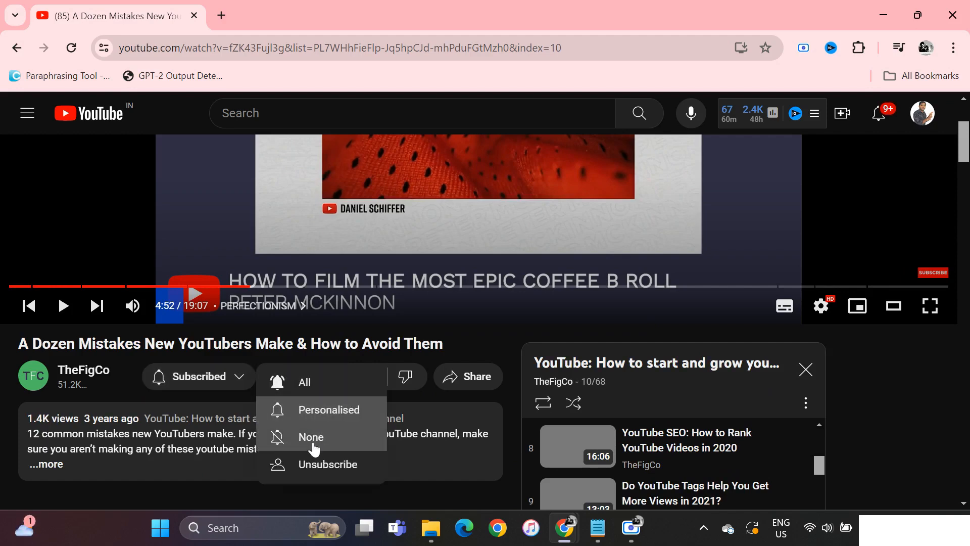
{"action": "left_click", "coordinate": [320, 464]}
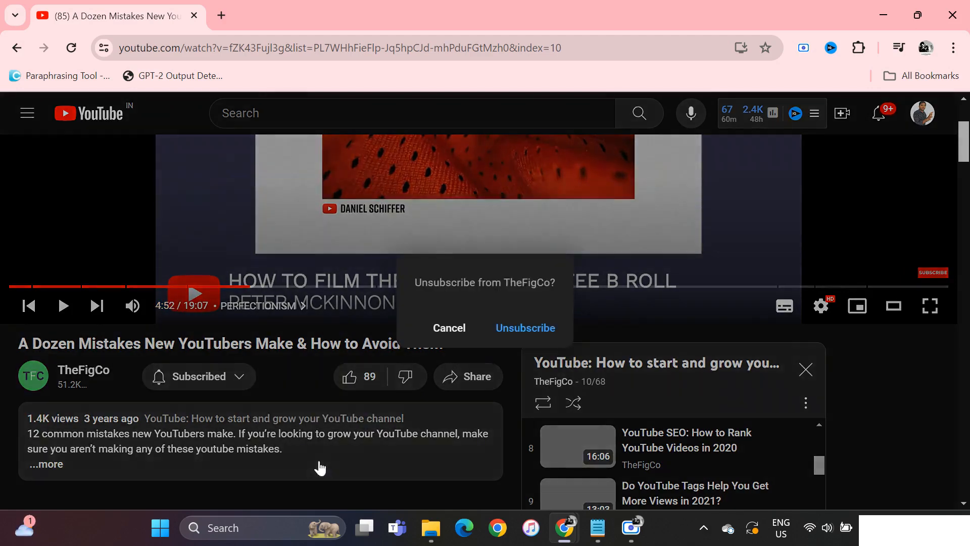
{"action": "left_click", "coordinate": [525, 328]}
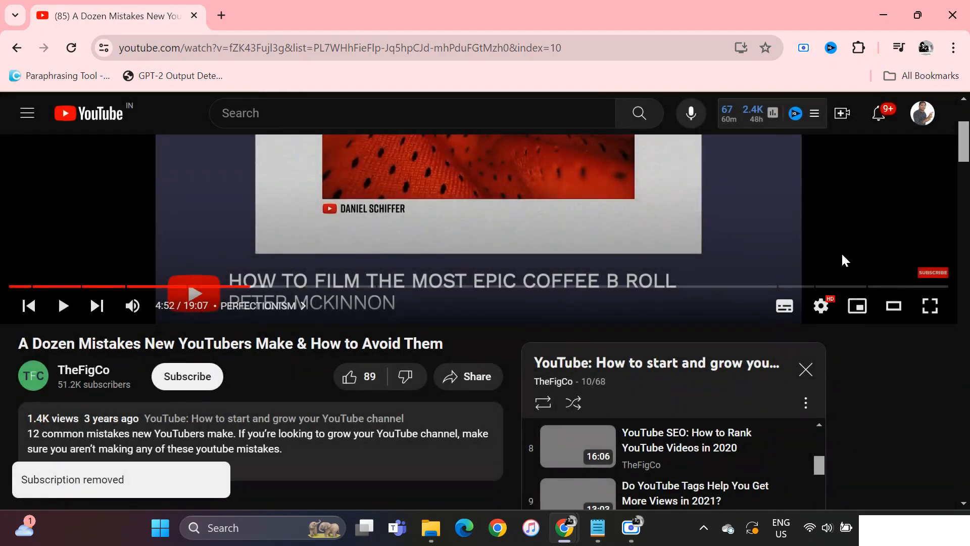
{"action": "scroll", "coordinate": [841, 251], "scroll_direction": "up", "scroll_amount": 3}
{"action": "mouse_move", "coordinate": [933, 415]}
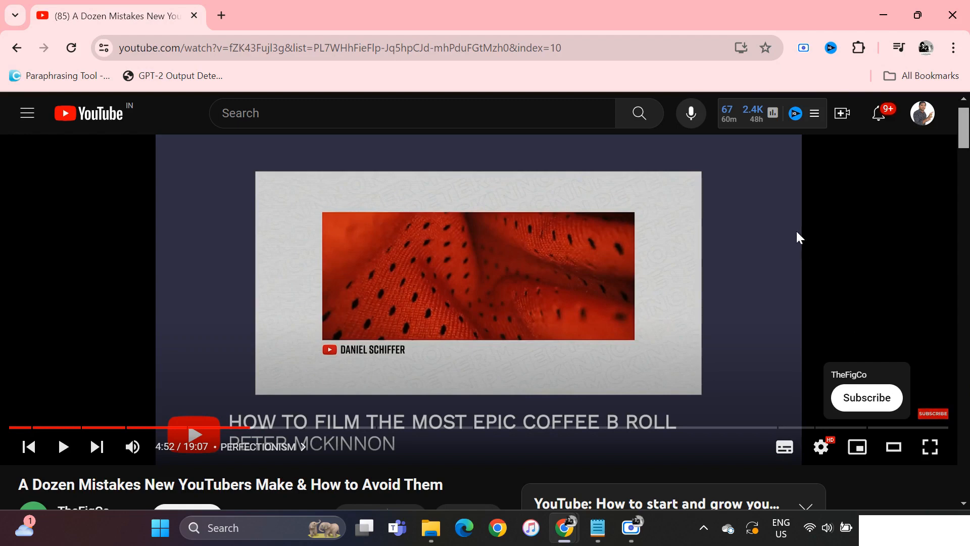
Step: Switch to YouTube Studio and examine the picture, banner image and video watermark settings in the channel's Branding customisation
{"action": "left_click", "coordinate": [895, 15]}
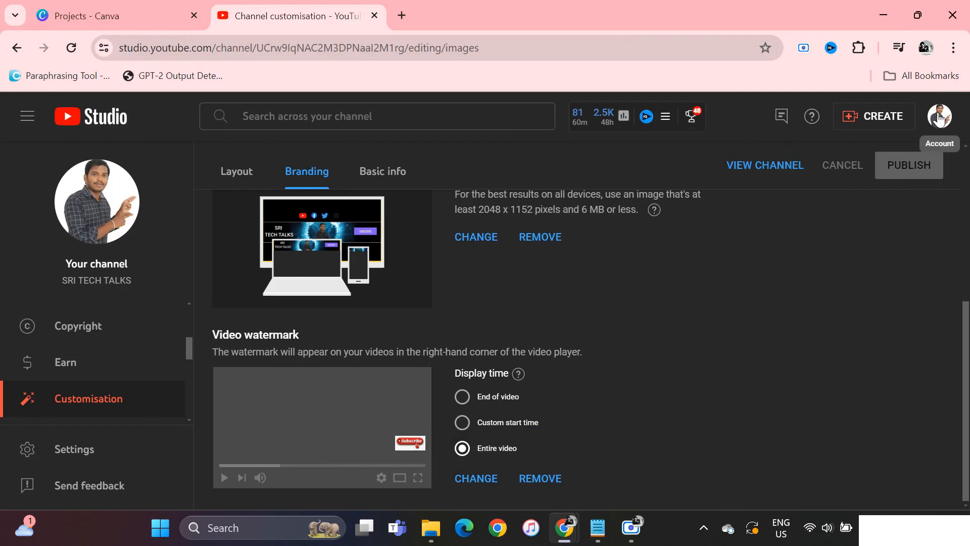
{"action": "scroll", "coordinate": [94, 347], "scroll_direction": "down", "scroll_amount": 1}
{"action": "scroll", "coordinate": [92, 344], "scroll_direction": "down", "scroll_amount": 1}
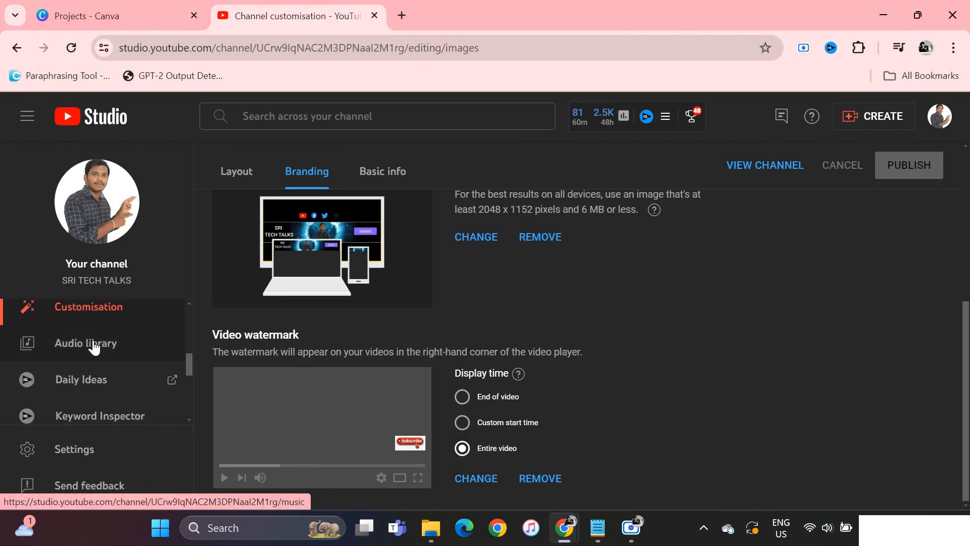
{"action": "scroll", "coordinate": [93, 347], "scroll_direction": "up", "scroll_amount": 2}
{"action": "left_click", "coordinate": [102, 374]}
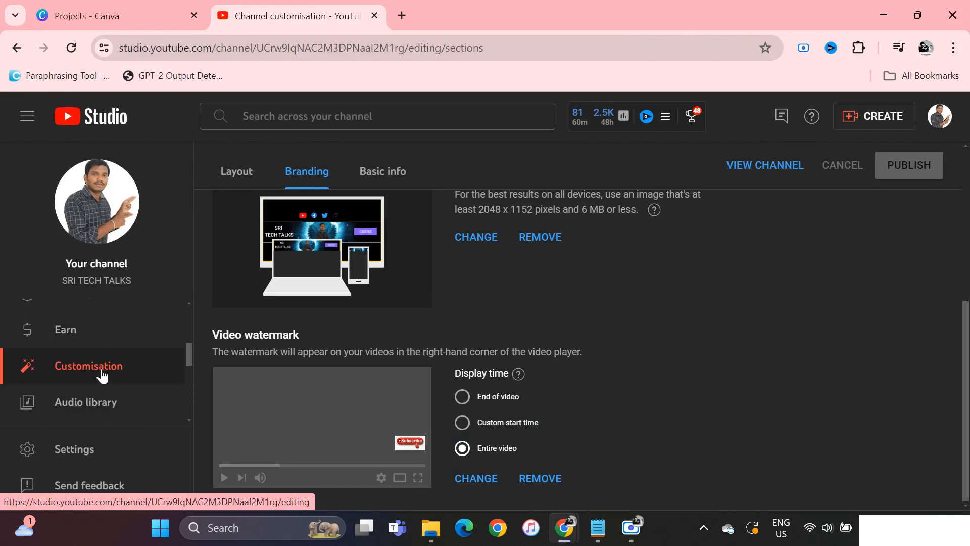
{"action": "left_click", "coordinate": [307, 173]}
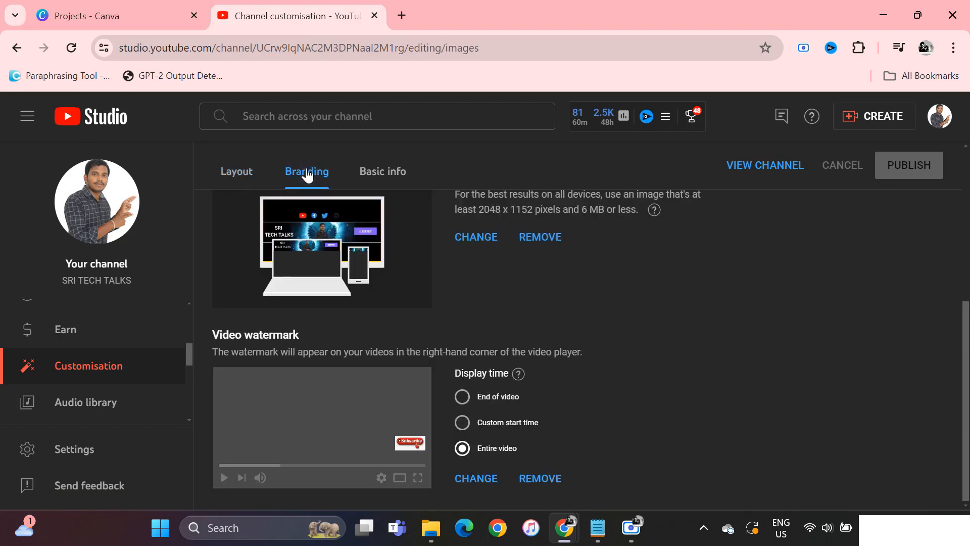
{"action": "scroll", "coordinate": [628, 309], "scroll_direction": "up", "scroll_amount": 5}
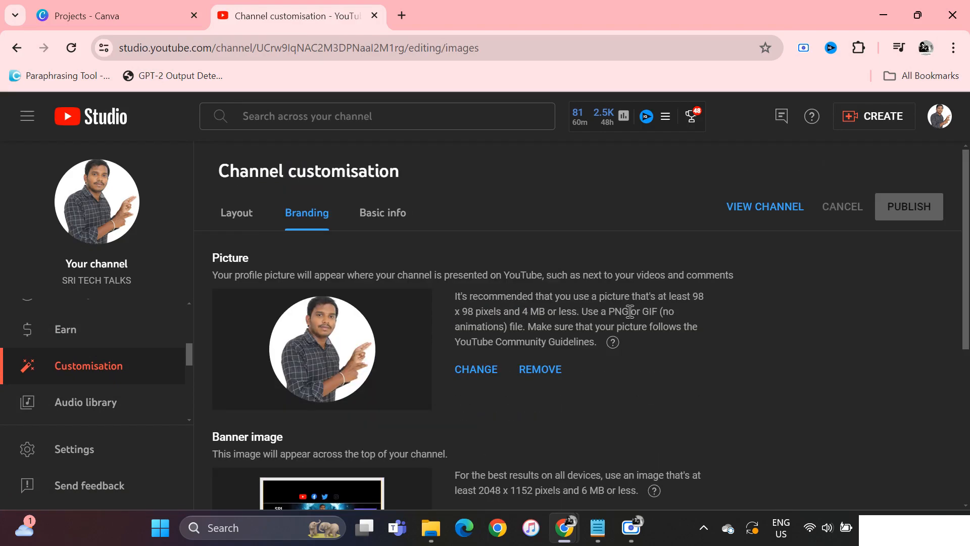
{"action": "scroll", "coordinate": [629, 309], "scroll_direction": "down", "scroll_amount": 1}
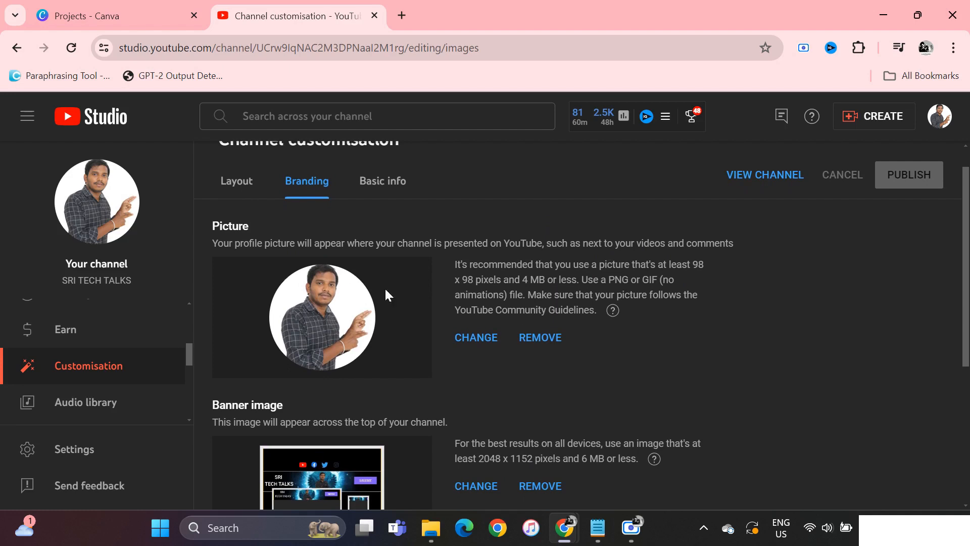
{"action": "scroll", "coordinate": [372, 326], "scroll_direction": "down", "scroll_amount": 3}
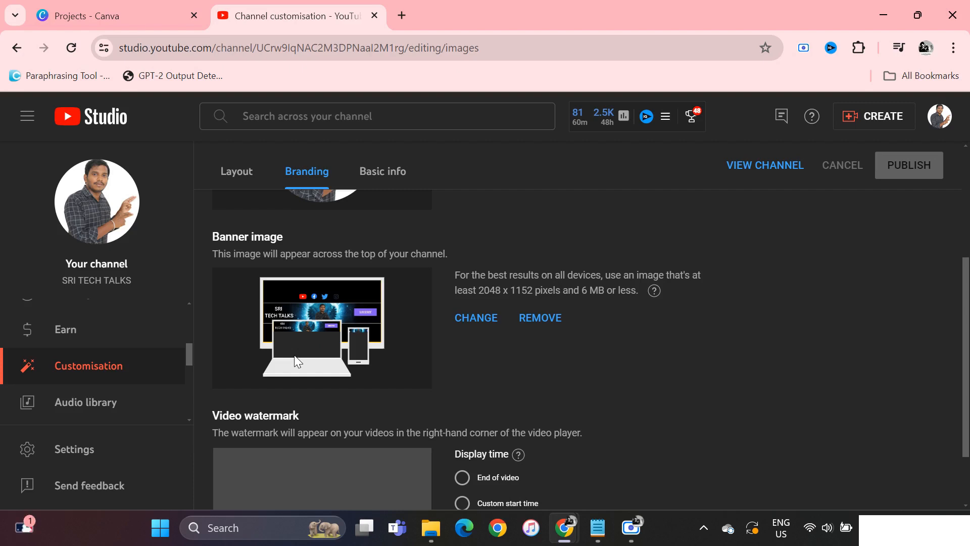
{"action": "scroll", "coordinate": [512, 380], "scroll_direction": "down", "scroll_amount": 2}
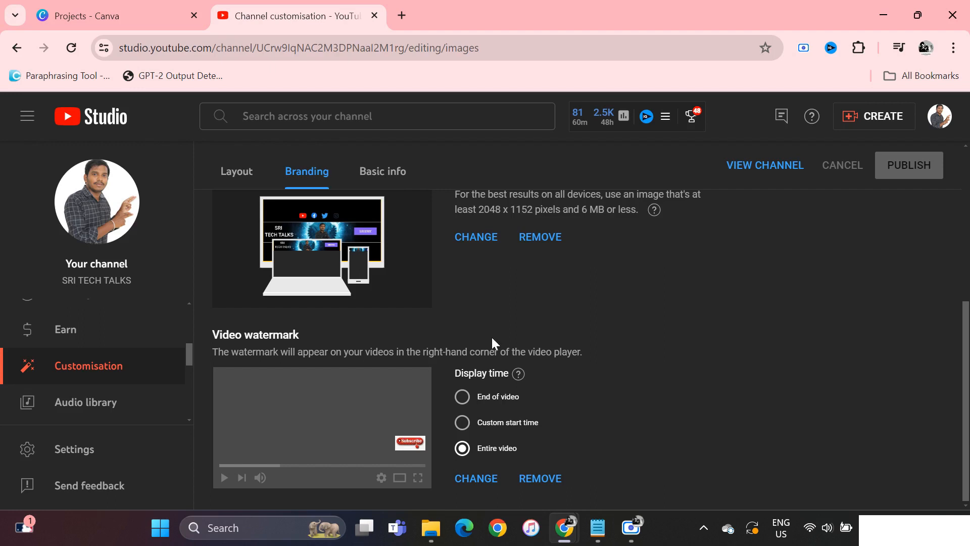
Step: Switch to Canva and create a new custom-size design of 600 × 600 px
{"action": "left_click", "coordinate": [91, 20]}
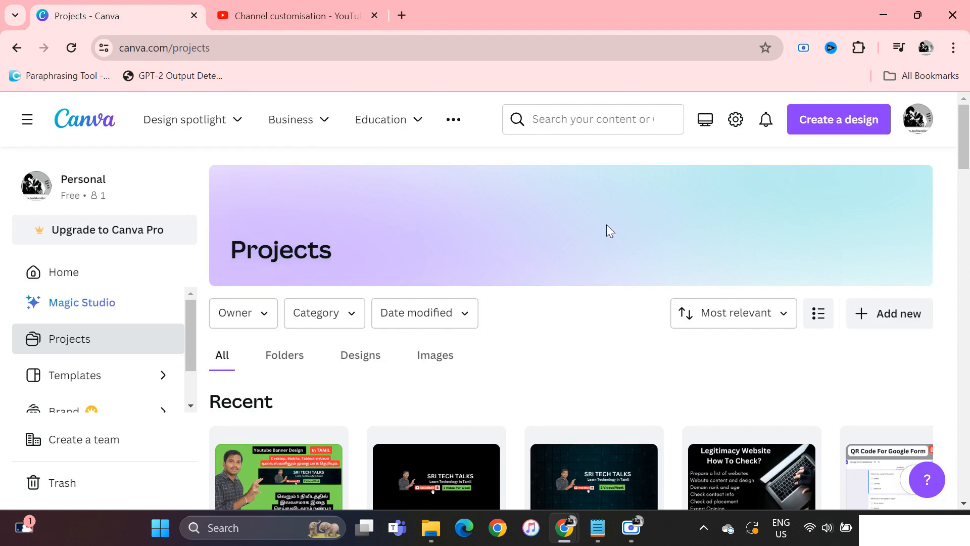
{"action": "left_click", "coordinate": [825, 121]}
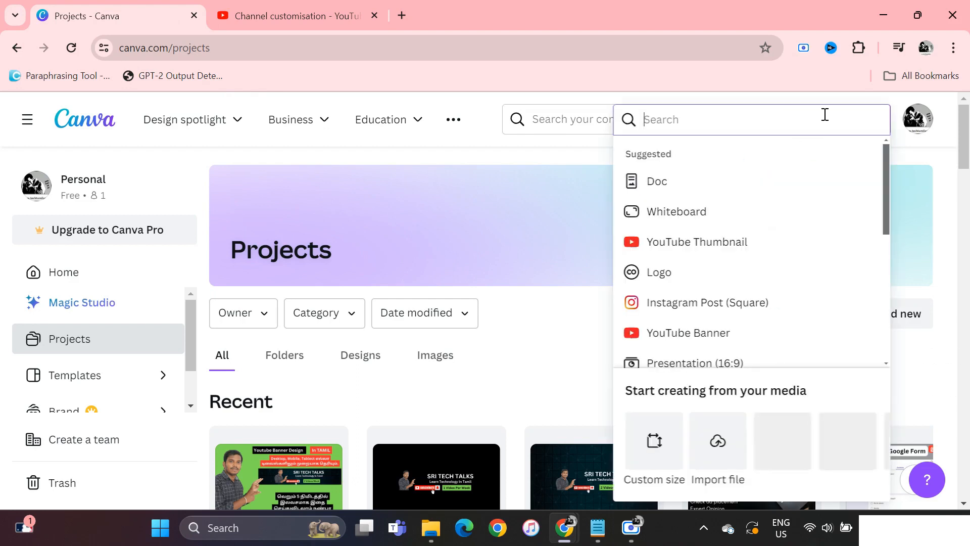
{"action": "left_click", "coordinate": [652, 438]}
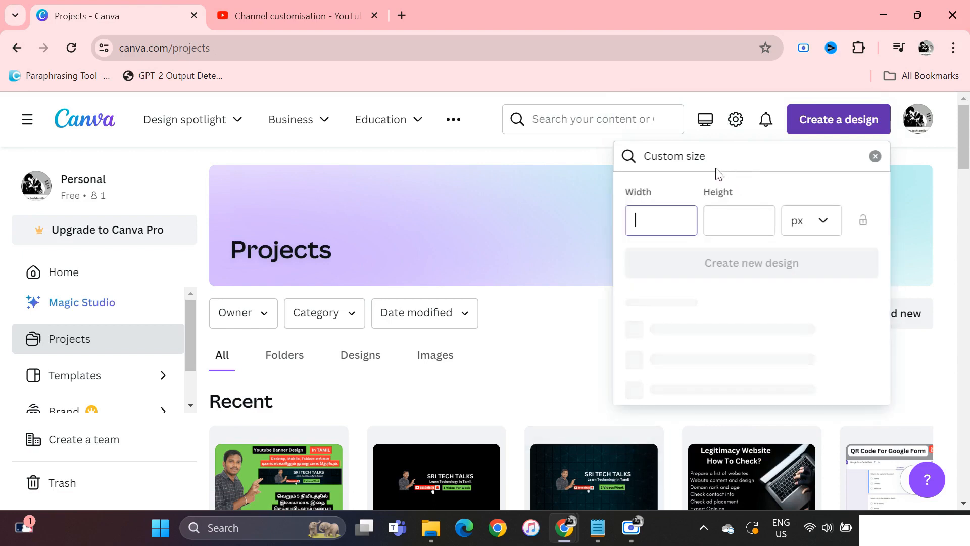
{"action": "type", "text": "600"}
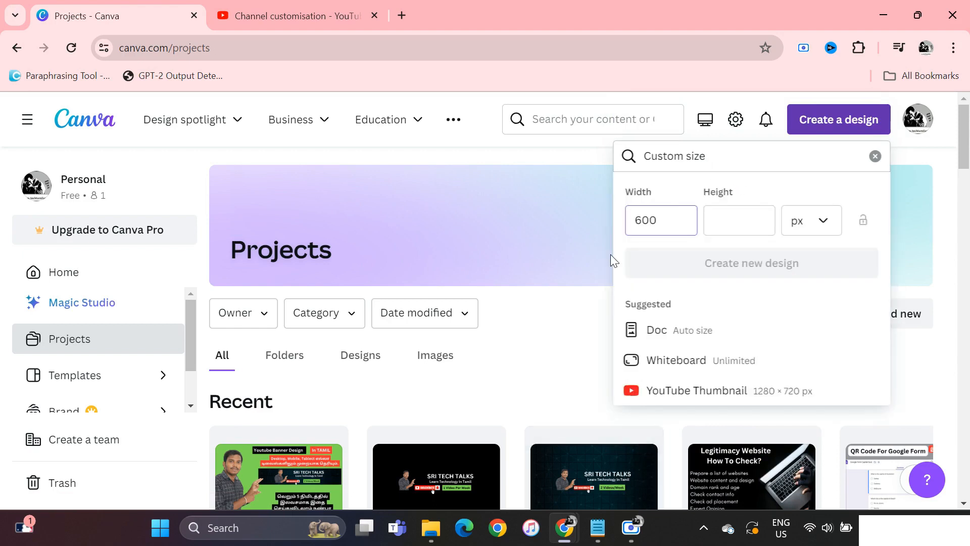
{"action": "left_click", "coordinate": [726, 224]}
{"action": "type", "text": "600"}
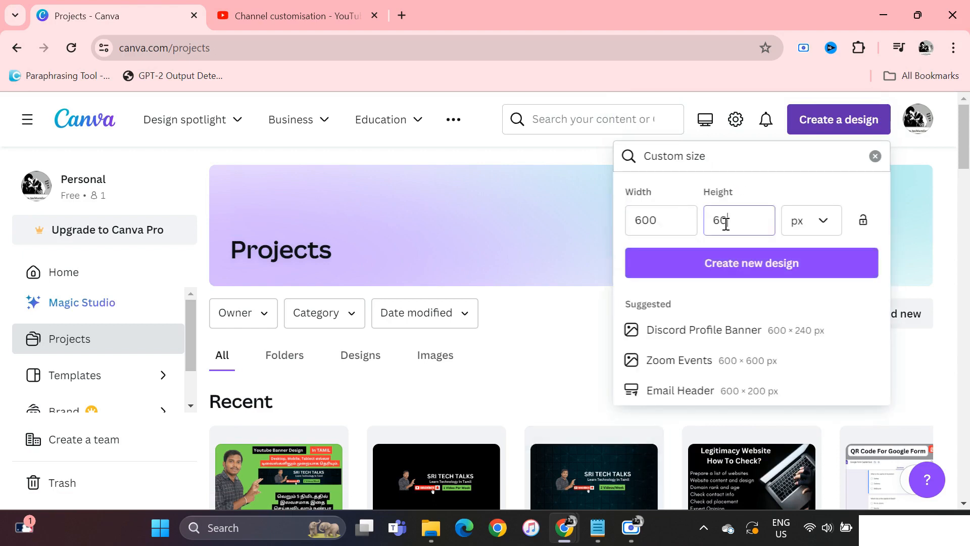
{"action": "left_click", "coordinate": [725, 276]}
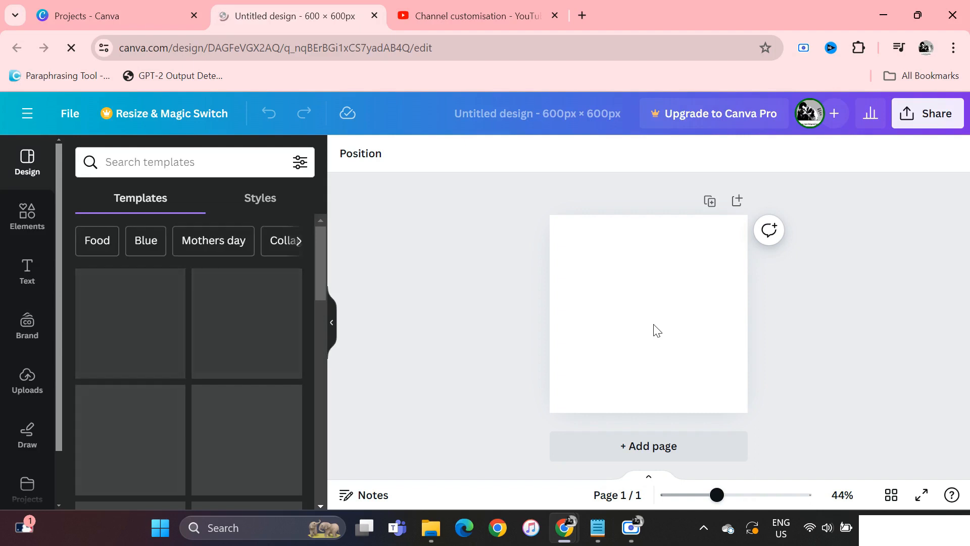
Step: Find the rectangle shapes among the elements and add the sharp-cornered square to the page
{"action": "left_click", "coordinate": [27, 227]}
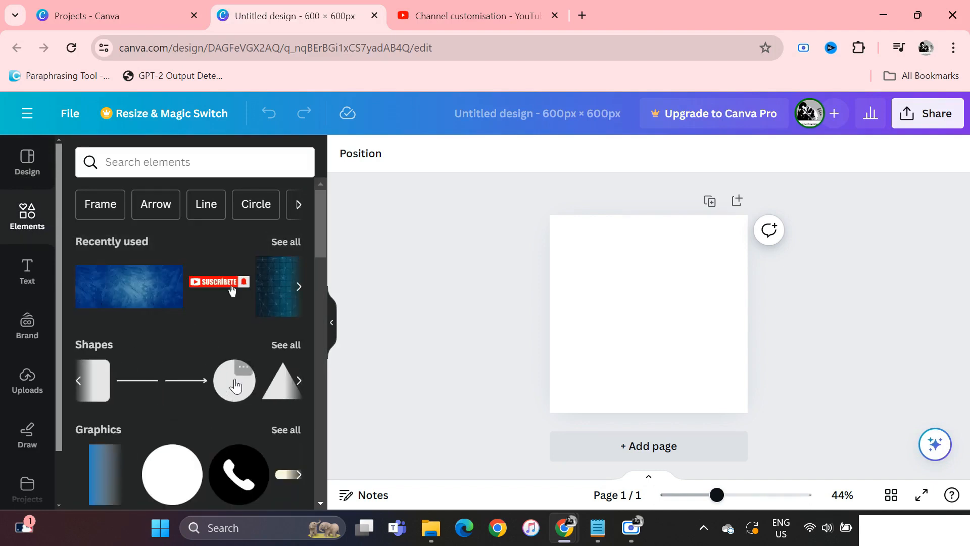
{"action": "scroll", "coordinate": [185, 332], "scroll_direction": "down", "scroll_amount": 2}
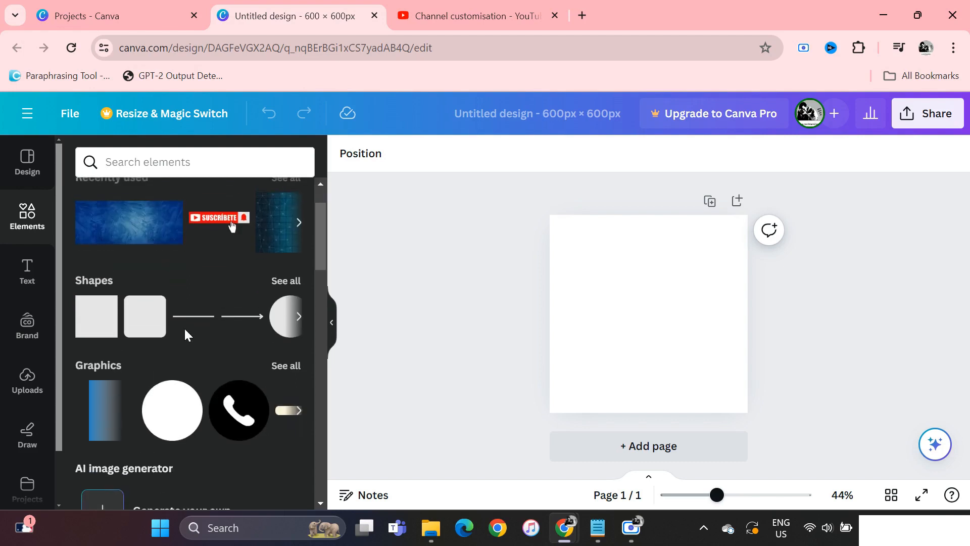
{"action": "left_click", "coordinate": [283, 280]}
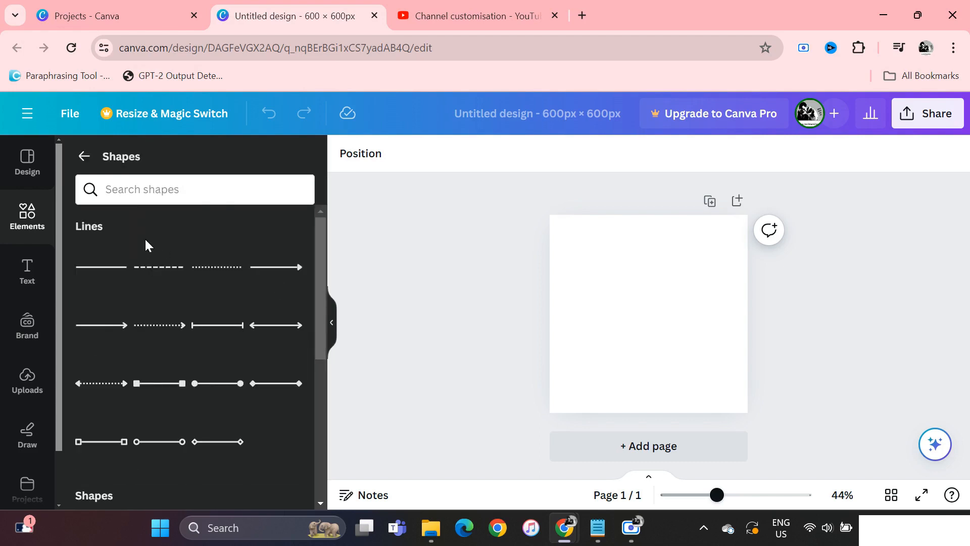
{"action": "scroll", "coordinate": [159, 313], "scroll_direction": "down", "scroll_amount": 5}
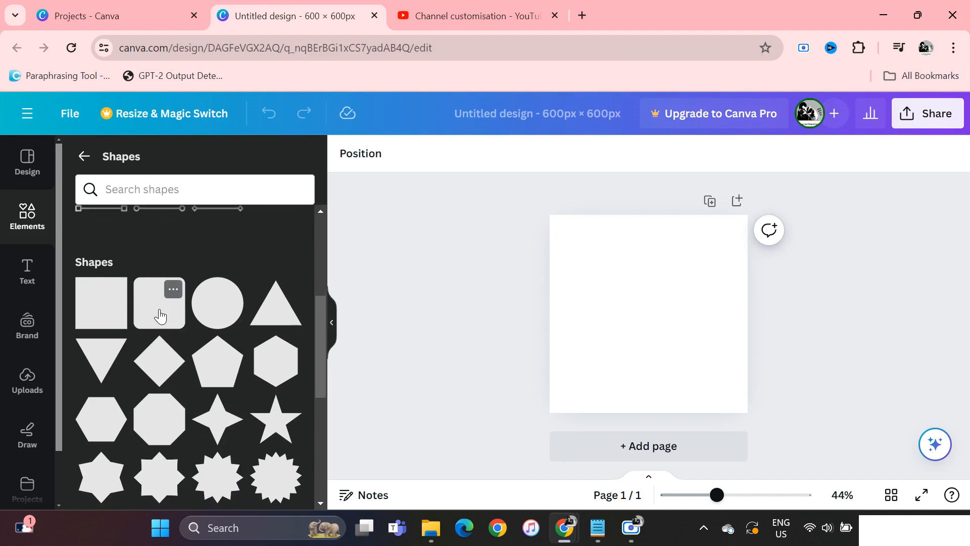
{"action": "scroll", "coordinate": [159, 316], "scroll_direction": "down", "scroll_amount": 6}
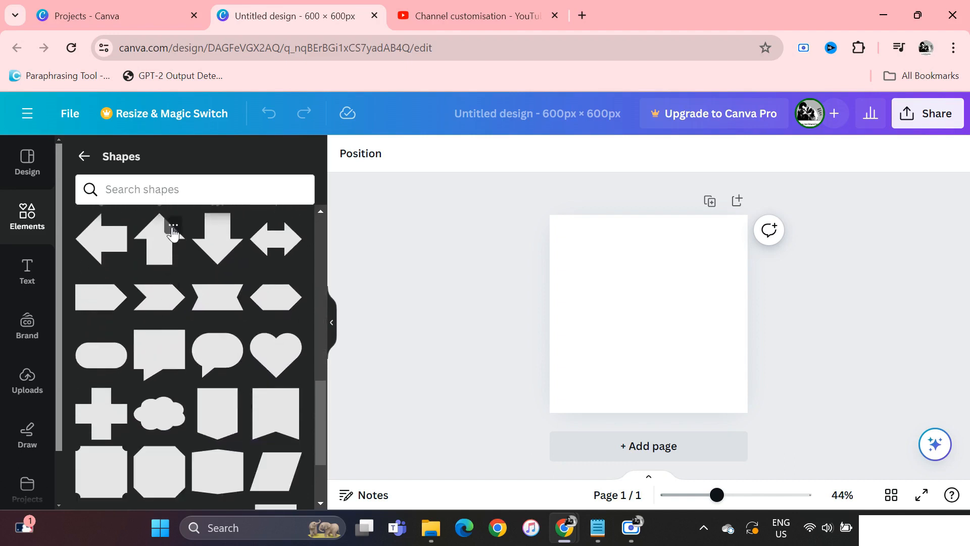
{"action": "left_click", "coordinate": [152, 188]}
{"action": "type", "text": "rect"}
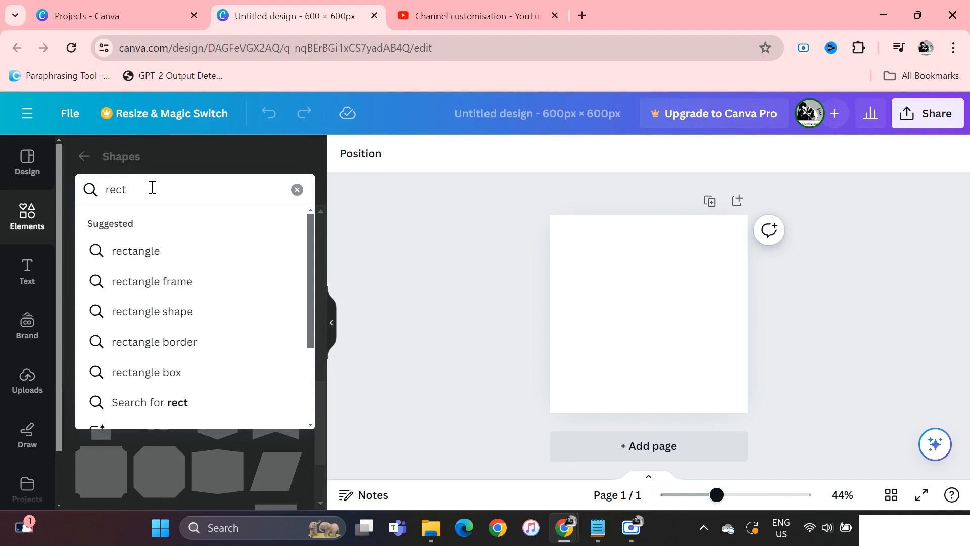
{"action": "left_click", "coordinate": [142, 251]}
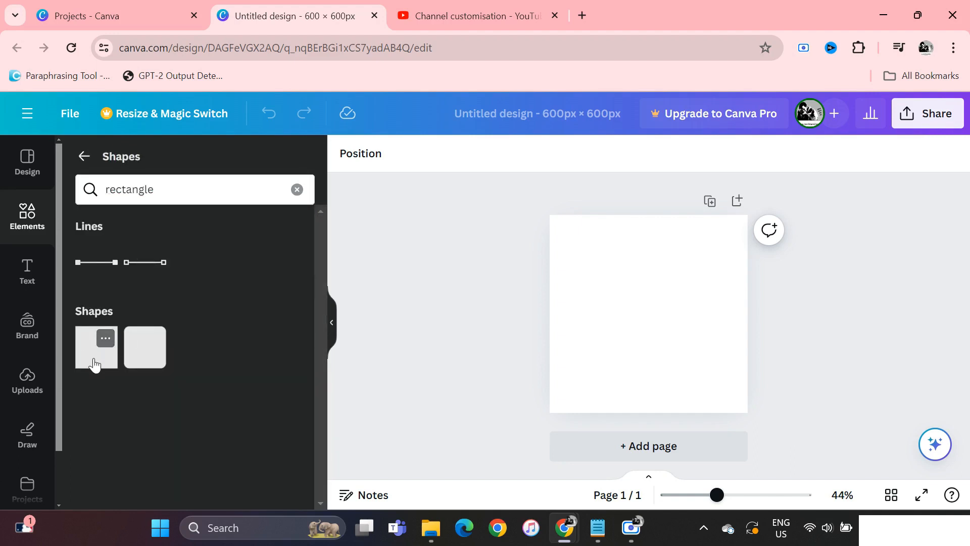
{"action": "left_click", "coordinate": [96, 362]}
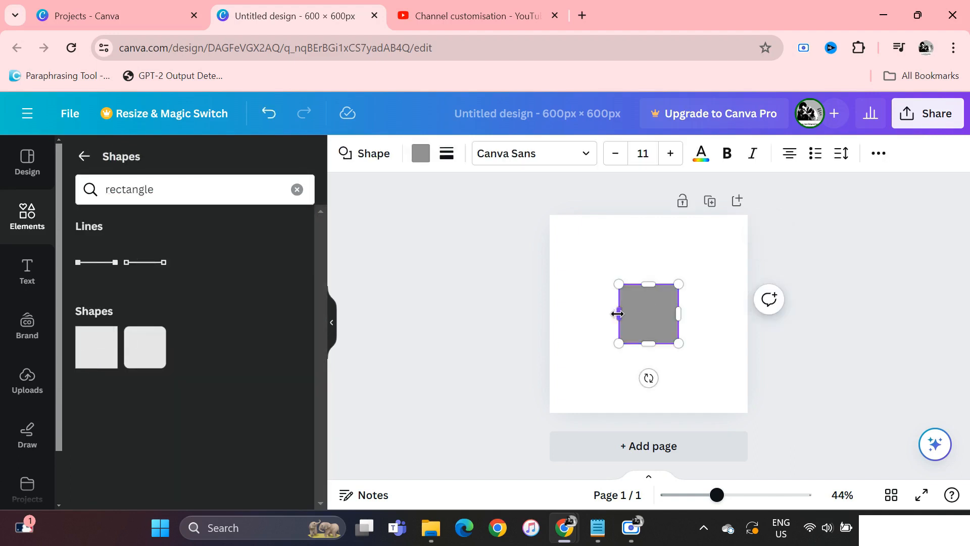
Step: Stretch the square to the full page width and place it along the page's bottom edge, about a third of the page high
{"action": "left_click_drag", "start_coordinate": [619, 314], "coordinate": [550, 313]}
{"action": "left_click_drag", "start_coordinate": [679, 314], "coordinate": [709, 398]}
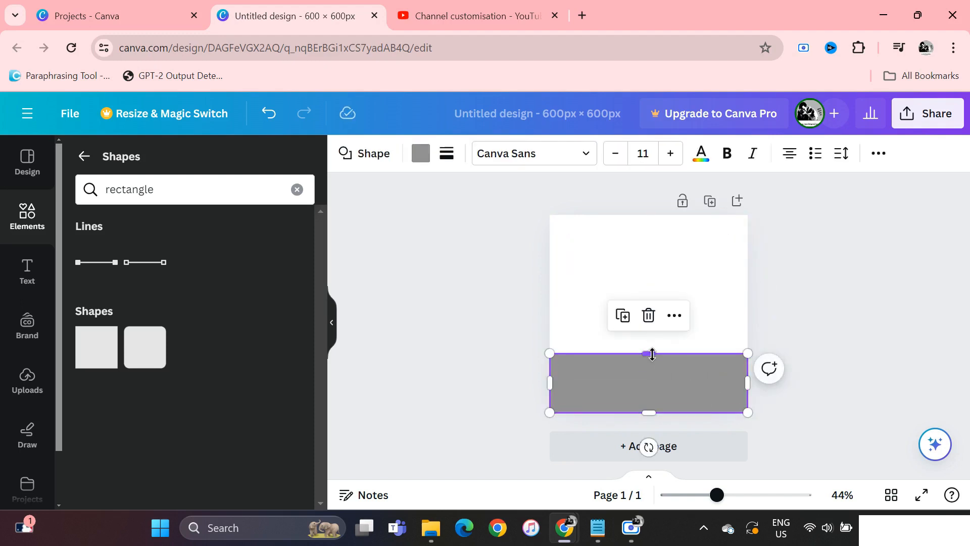
{"action": "left_click_drag", "start_coordinate": [650, 353], "coordinate": [652, 348]}
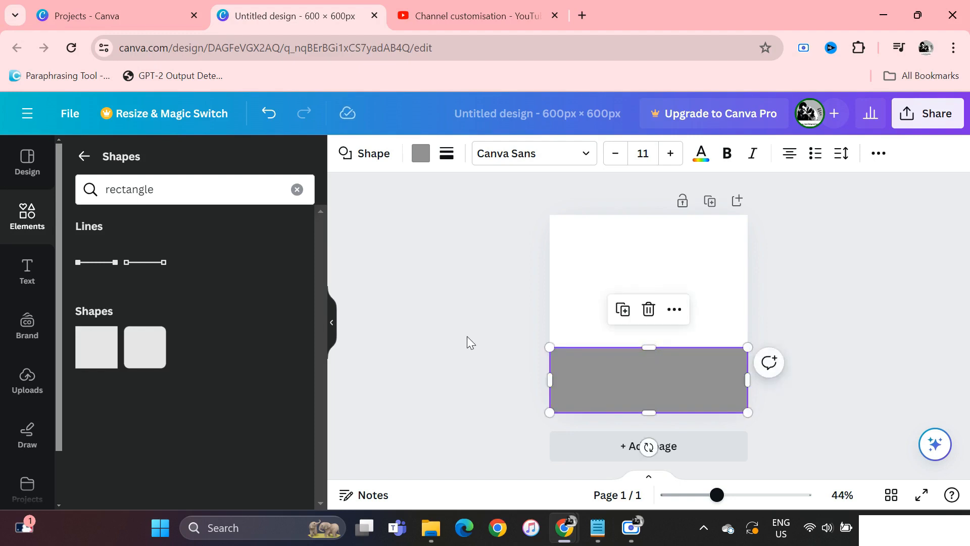
Step: Fill the rectangle at the bottom of the page with the default coral red and deselect it
{"action": "left_click", "coordinate": [604, 360]}
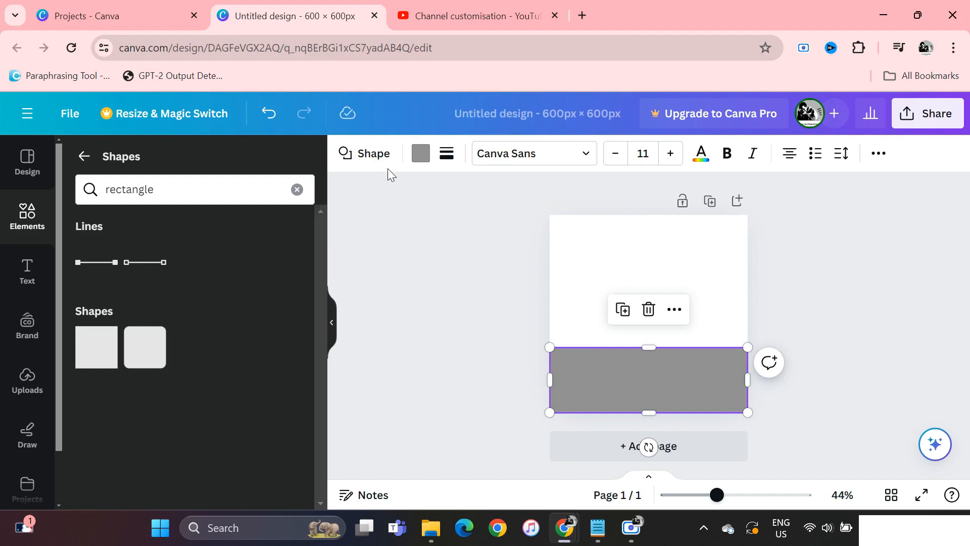
{"action": "left_click", "coordinate": [421, 153]}
{"action": "scroll", "coordinate": [175, 329], "scroll_direction": "down", "scroll_amount": 2}
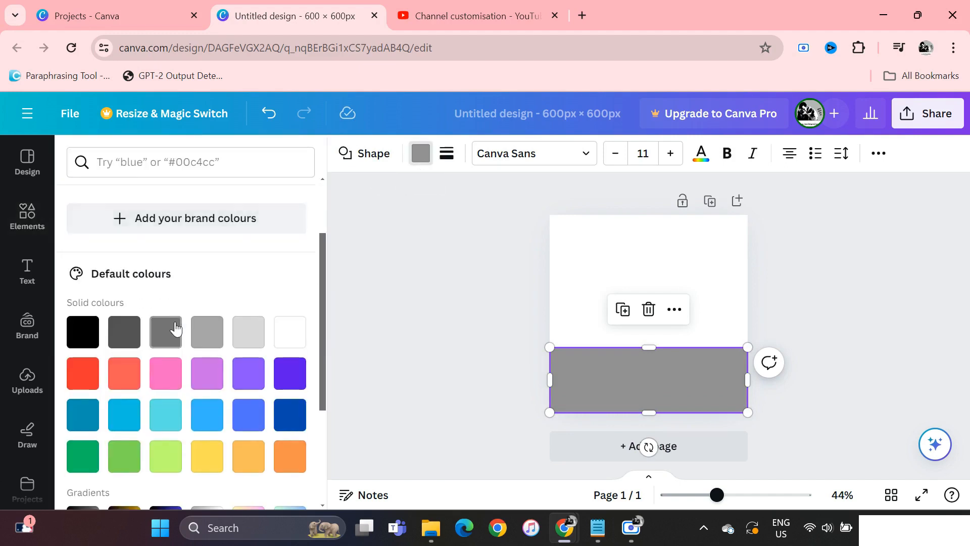
{"action": "left_click", "coordinate": [119, 376]}
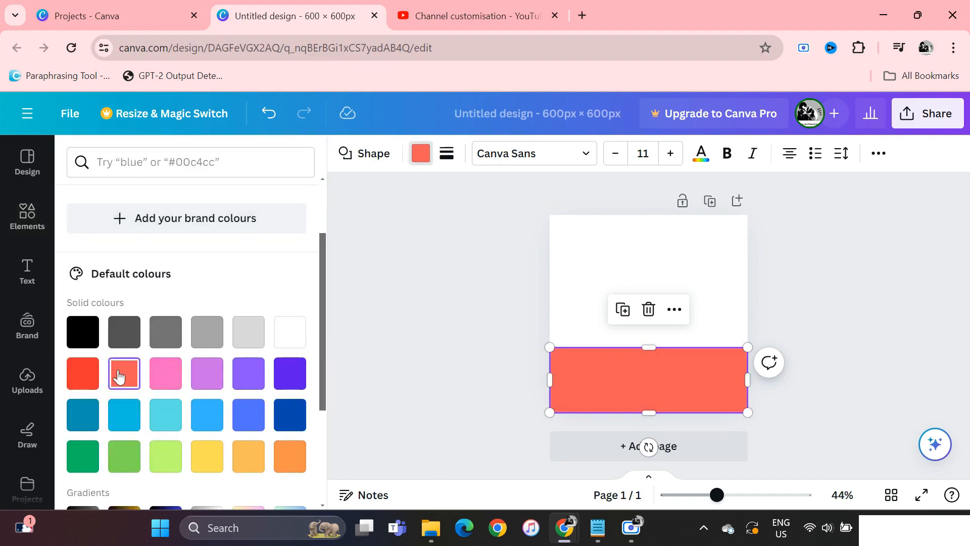
{"action": "key", "text": "Escape"}
{"action": "left_click", "coordinate": [461, 361]}
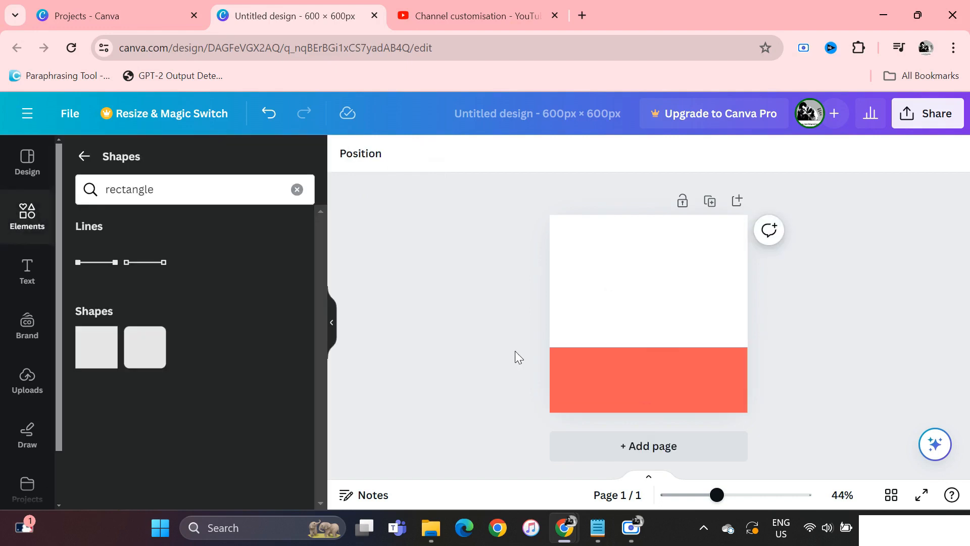
Step: Add a subheading text box to the page with the wording SUBSCRIBE
{"action": "left_click", "coordinate": [27, 279]}
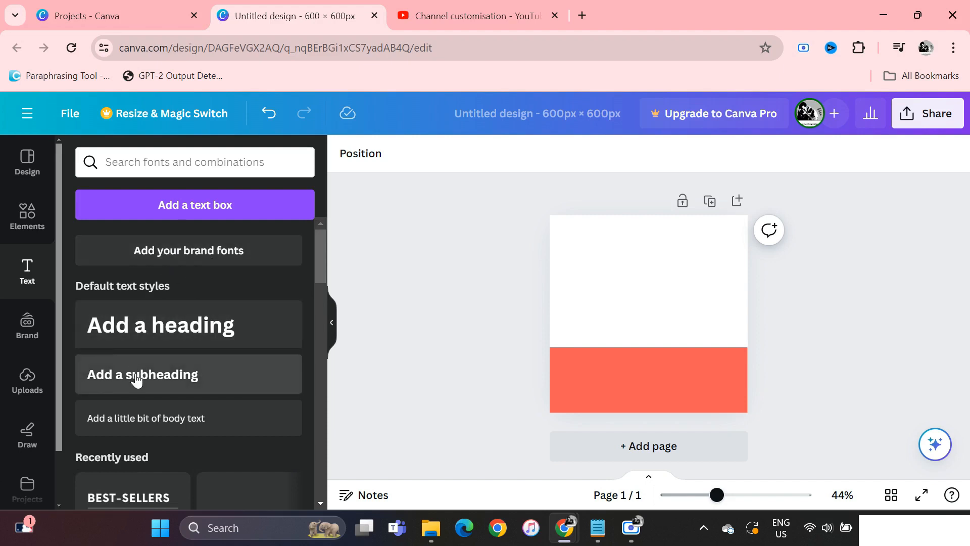
{"action": "left_click", "coordinate": [157, 384]}
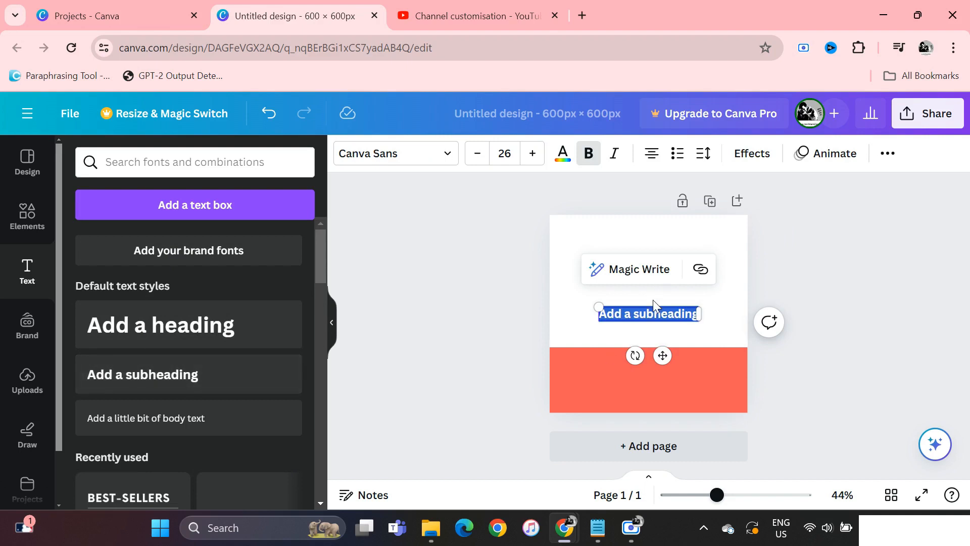
{"action": "type", "text": "SUBS"}
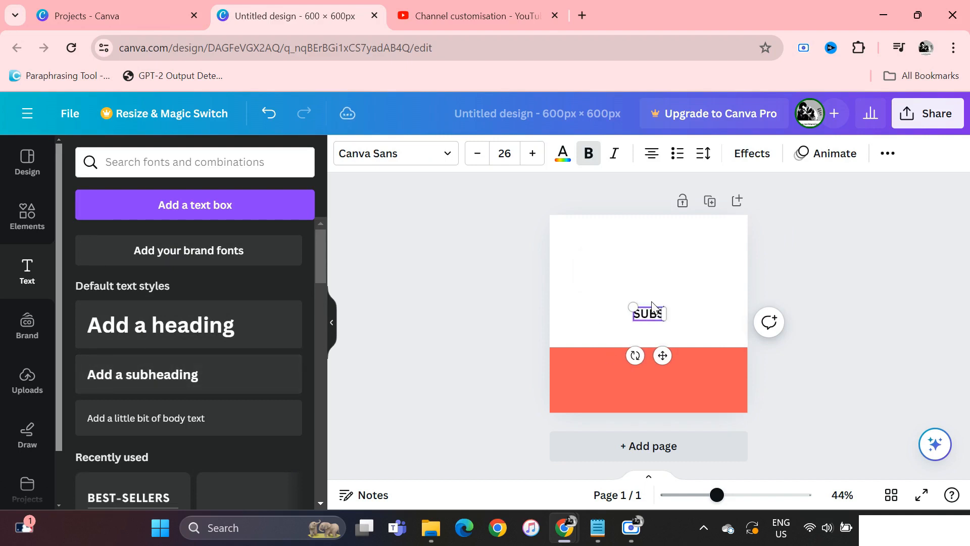
{"action": "type", "text": "CRIBE"}
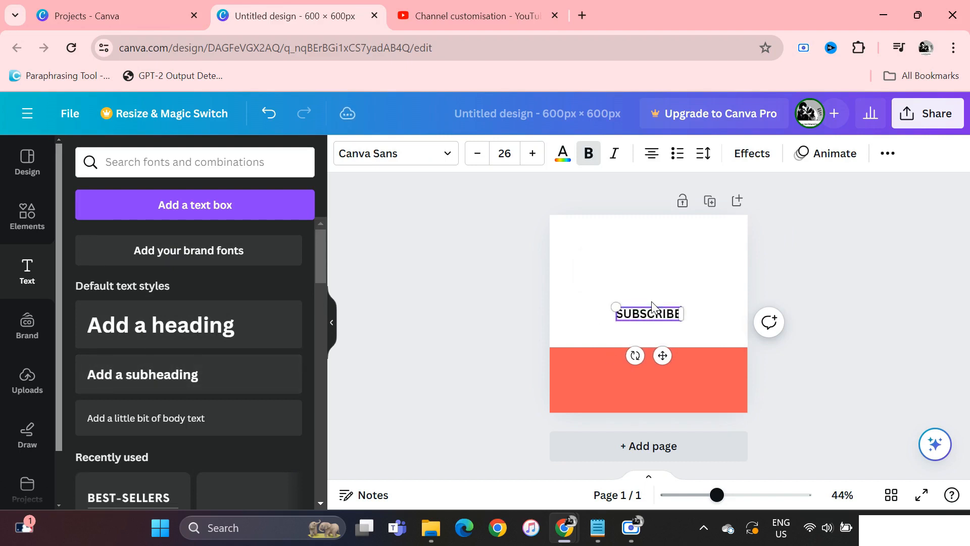
Step: Move the SUBSCRIBE text onto the coral rectangle and enlarge it to span the full page width
{"action": "left_click_drag", "start_coordinate": [659, 354], "coordinate": [672, 420]}
{"action": "left_click_drag", "start_coordinate": [626, 373], "coordinate": [548, 350]}
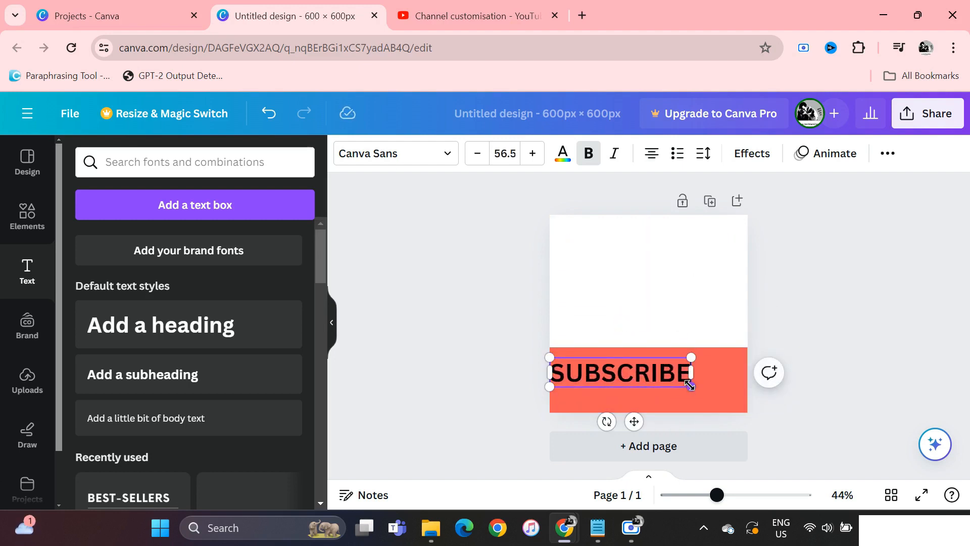
{"action": "left_click_drag", "start_coordinate": [691, 387], "coordinate": [747, 399]}
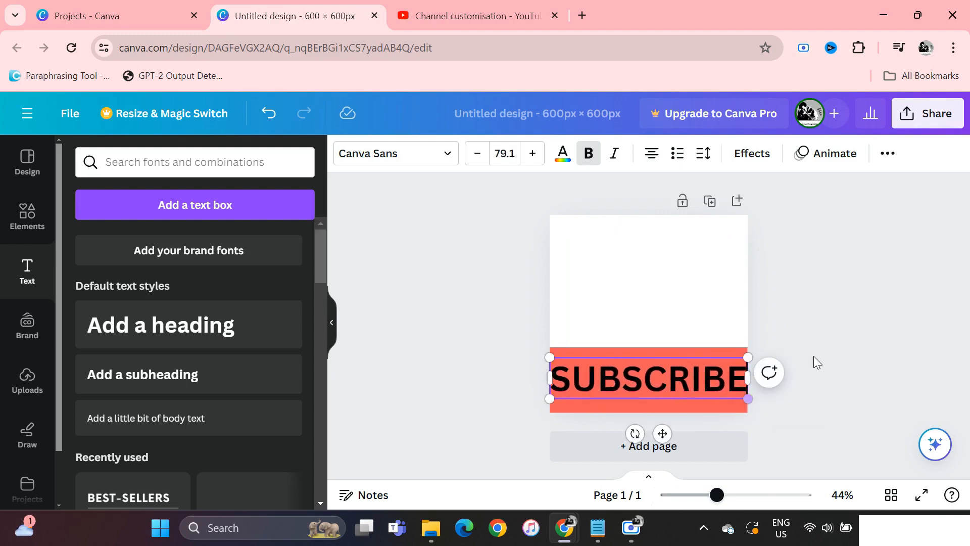
Step: Change the SUBSCRIBE text's font to Open Sans and deselect it
{"action": "left_click", "coordinate": [692, 368]}
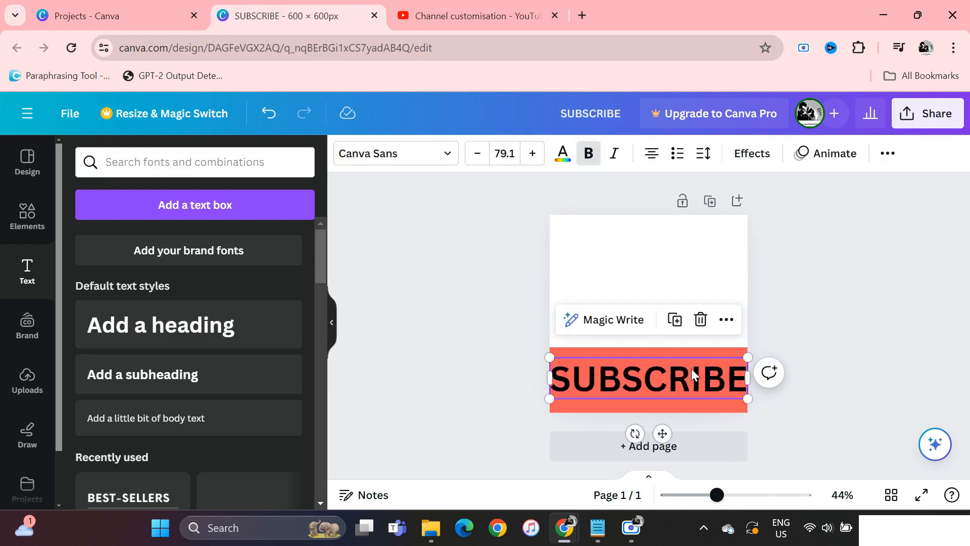
{"action": "left_click", "coordinate": [449, 154]}
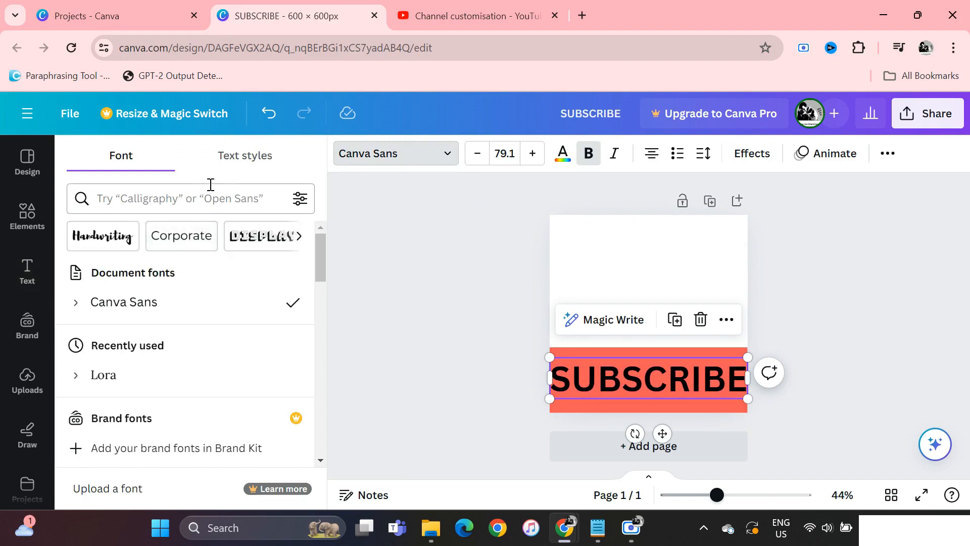
{"action": "scroll", "coordinate": [139, 354], "scroll_direction": "down", "scroll_amount": 1}
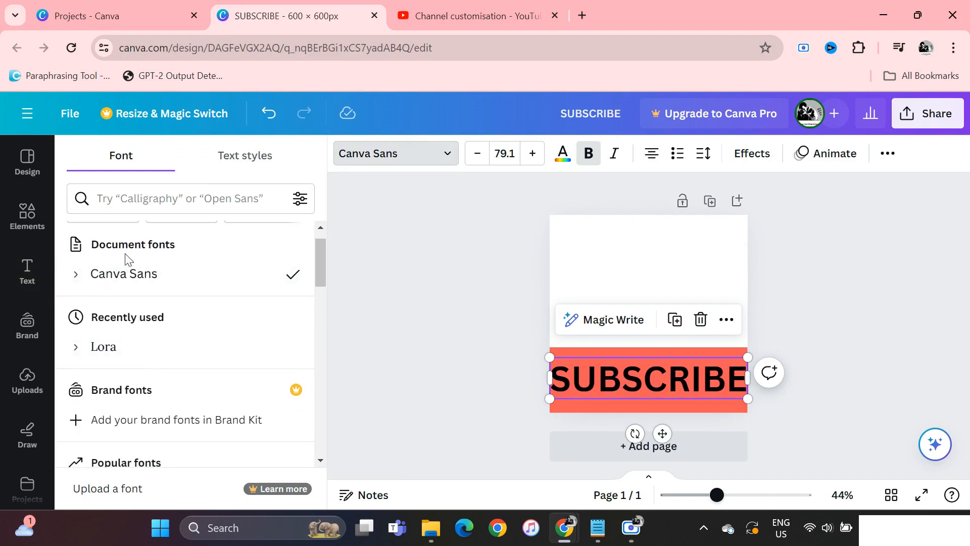
{"action": "left_click", "coordinate": [244, 167]}
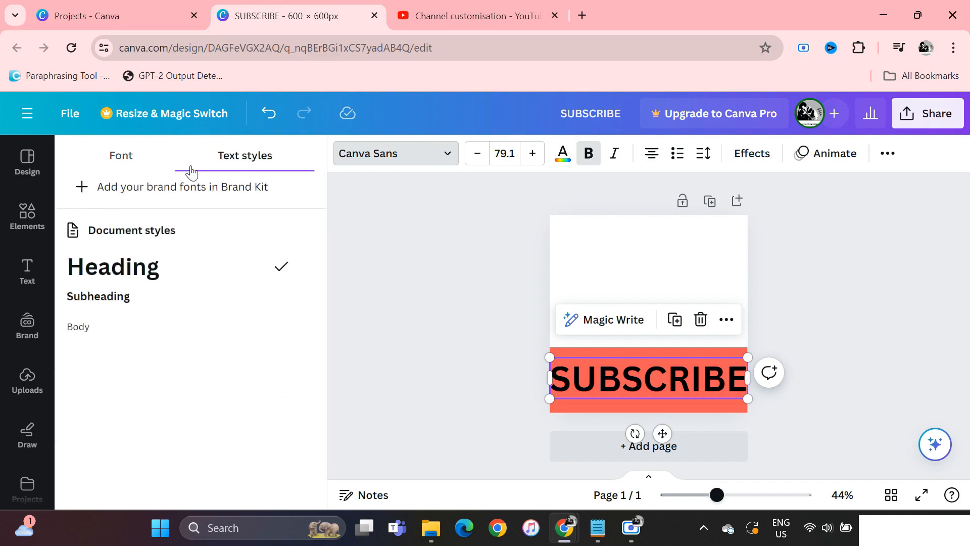
{"action": "left_click", "coordinate": [120, 160]}
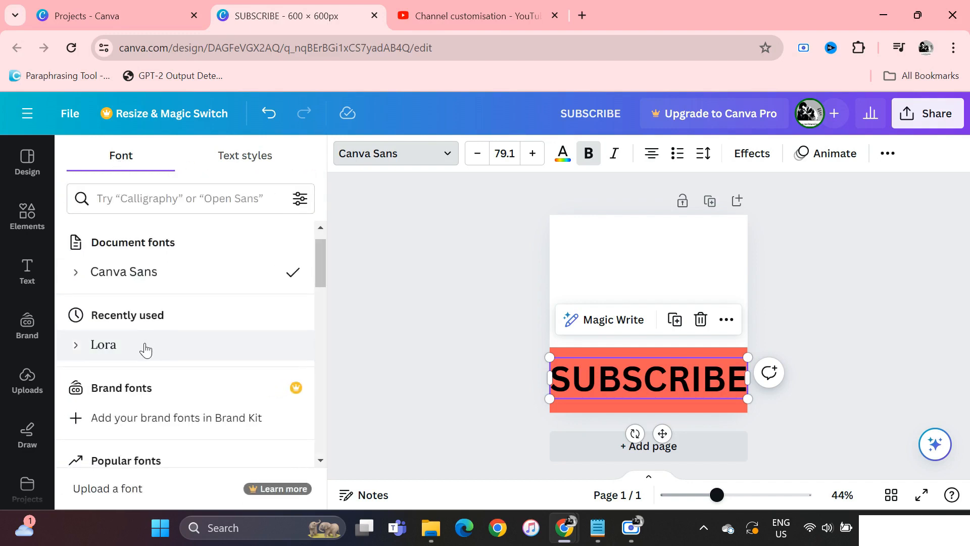
{"action": "scroll", "coordinate": [144, 347], "scroll_direction": "down", "scroll_amount": 3}
{"action": "scroll", "coordinate": [144, 347], "scroll_direction": "down", "scroll_amount": 2}
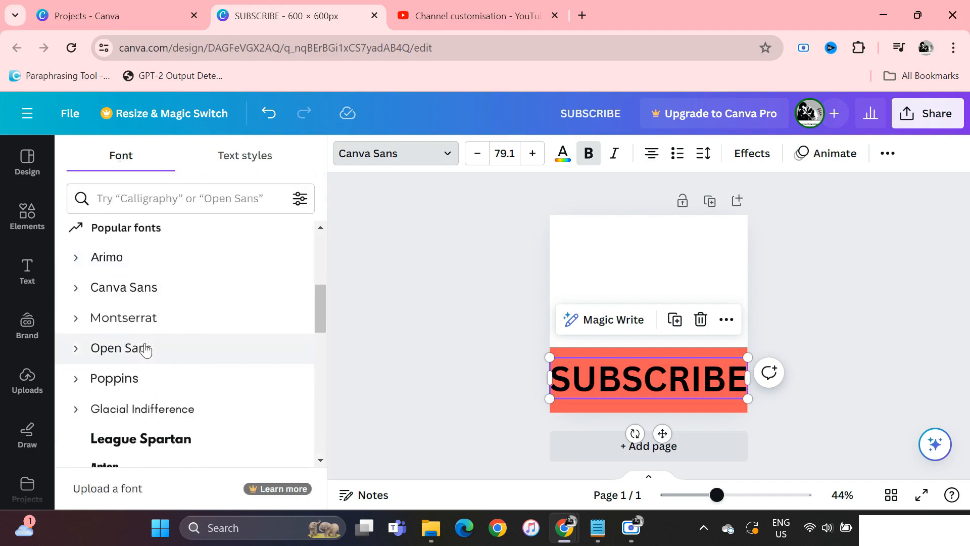
{"action": "left_click", "coordinate": [114, 350]}
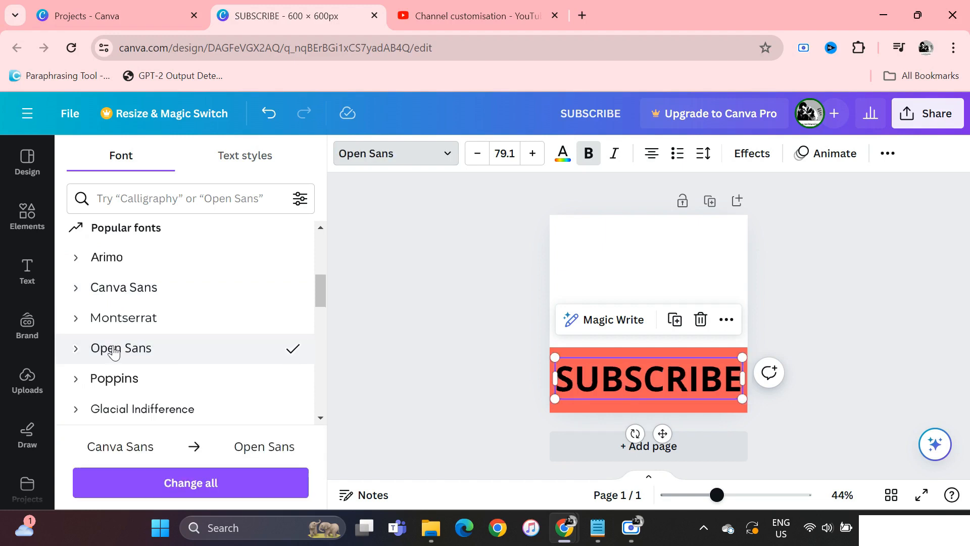
{"action": "key", "text": "Escape"}
{"action": "key", "text": "Escape"}
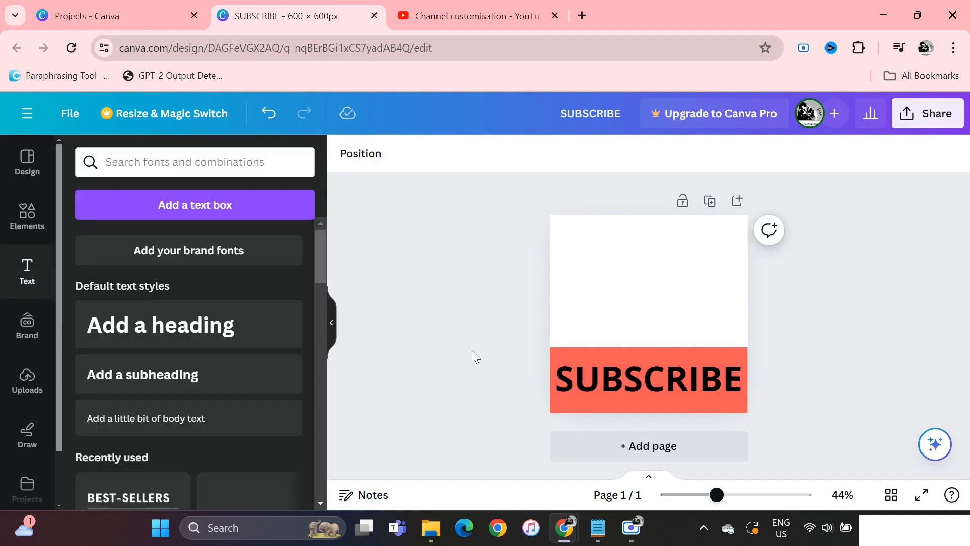
Step: Colour the SUBSCRIBE text white and deselect it
{"action": "left_click", "coordinate": [617, 378]}
{"action": "left_click", "coordinate": [562, 153]}
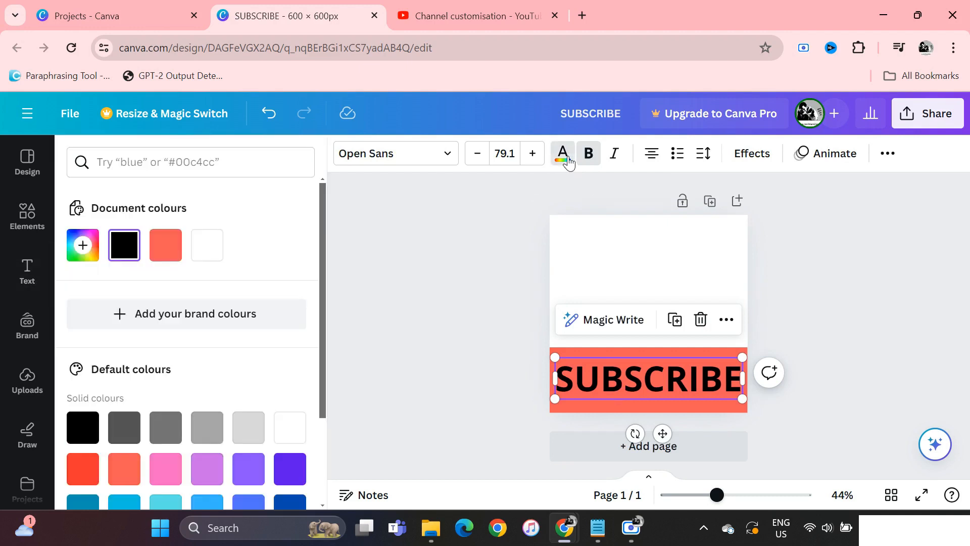
{"action": "left_click", "coordinate": [208, 245]}
{"action": "key", "text": "Escape"}
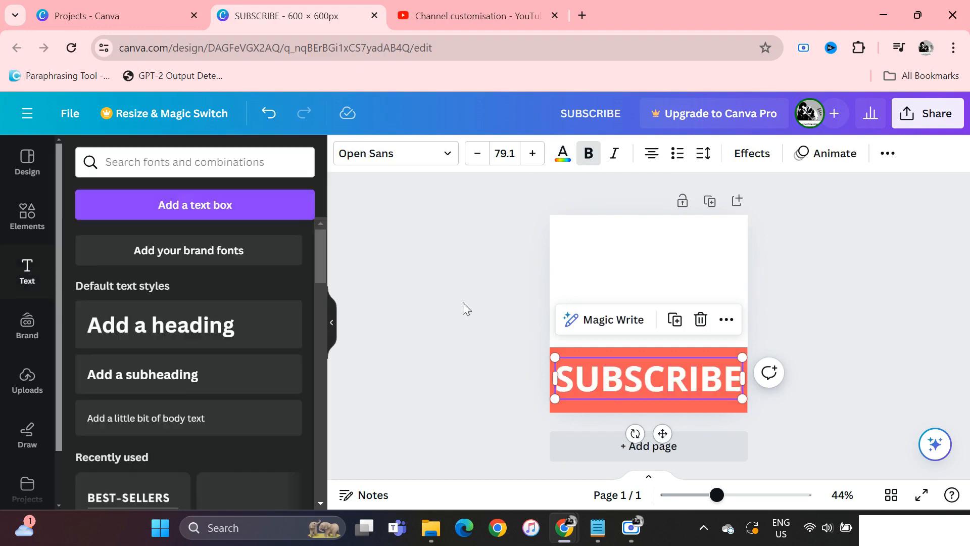
{"action": "key", "text": "Escape"}
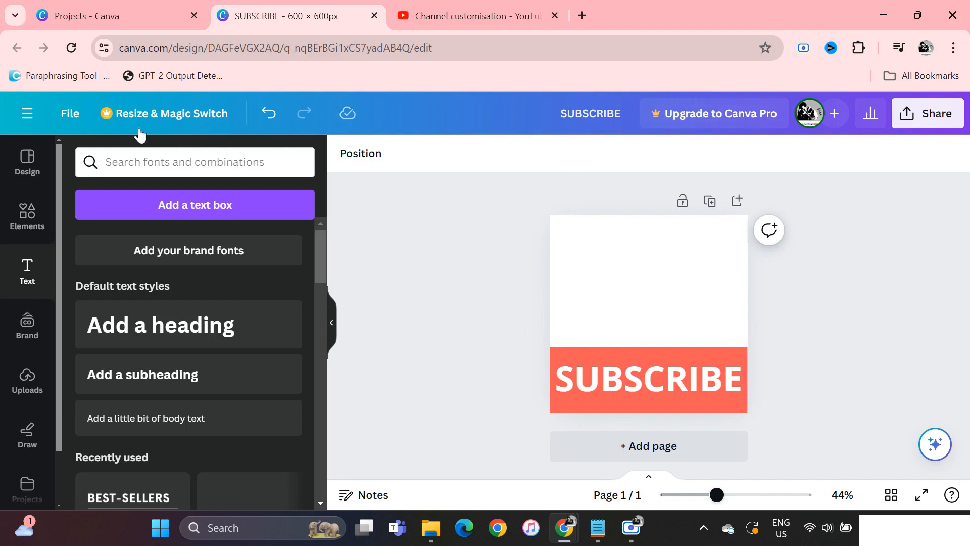
Step: Download the finished design as a PNG at 600 × 600 px and dismiss the sharing prompt
{"action": "left_click", "coordinate": [71, 114]}
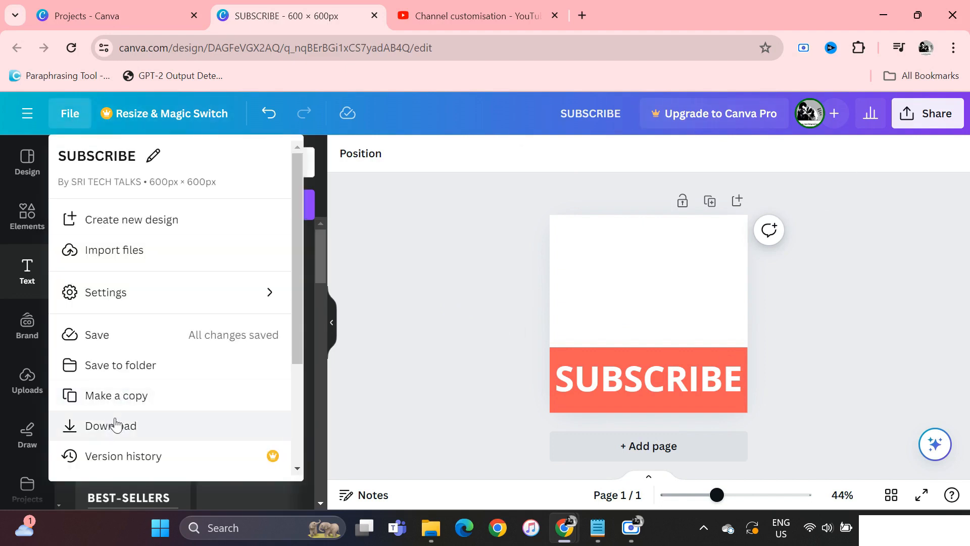
{"action": "left_click", "coordinate": [124, 426]}
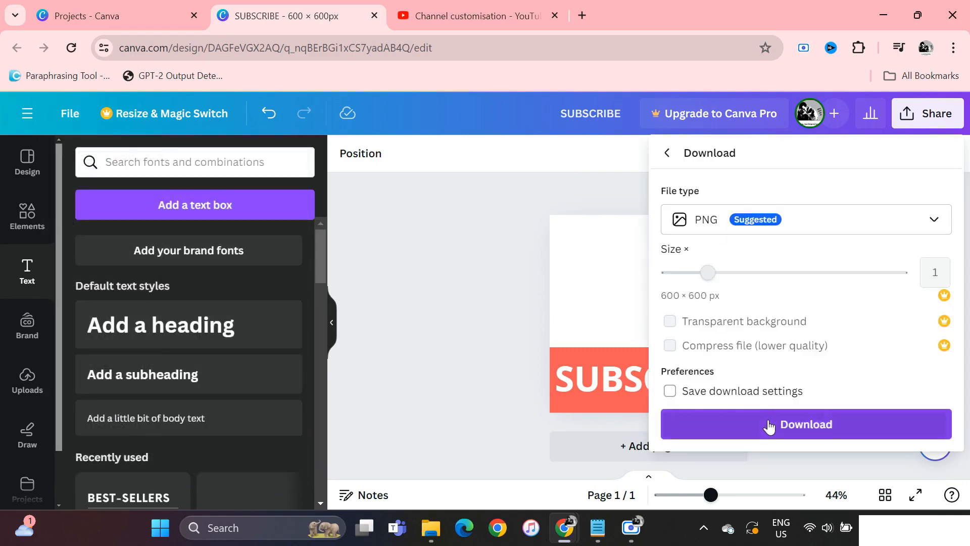
{"action": "left_click", "coordinate": [769, 425]}
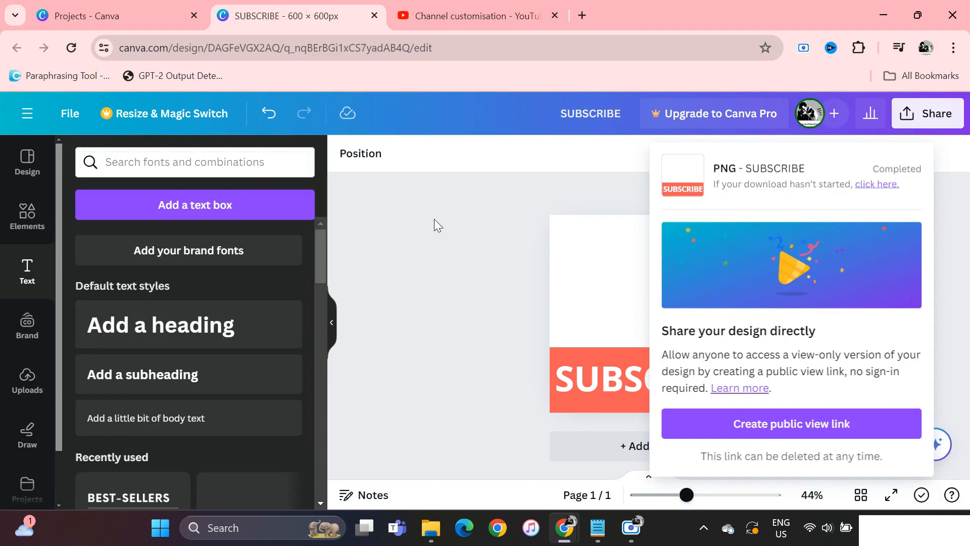
{"action": "left_click", "coordinate": [435, 219]}
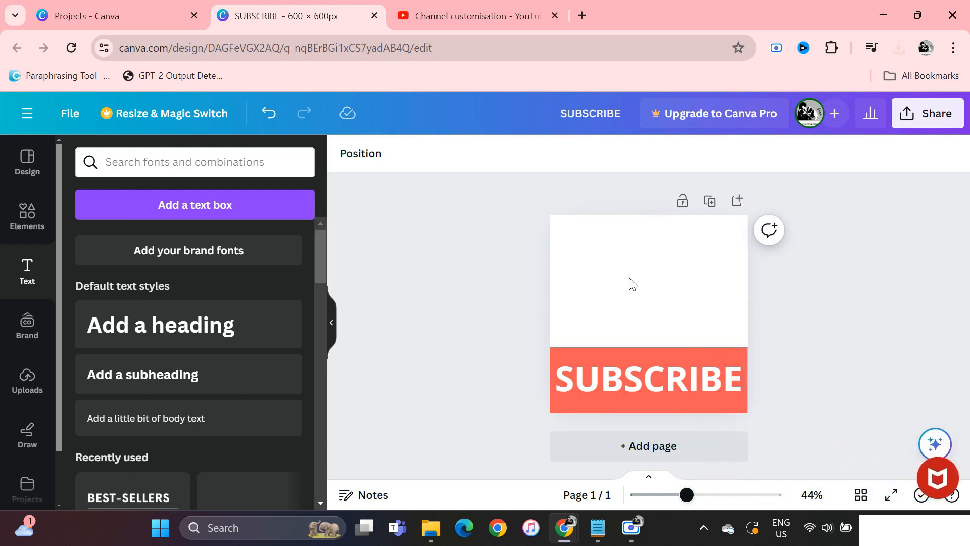
Step: Open the remove.bg background remover in a new browser tab
{"action": "left_click", "coordinate": [582, 11]}
{"action": "type", "text": "background"}
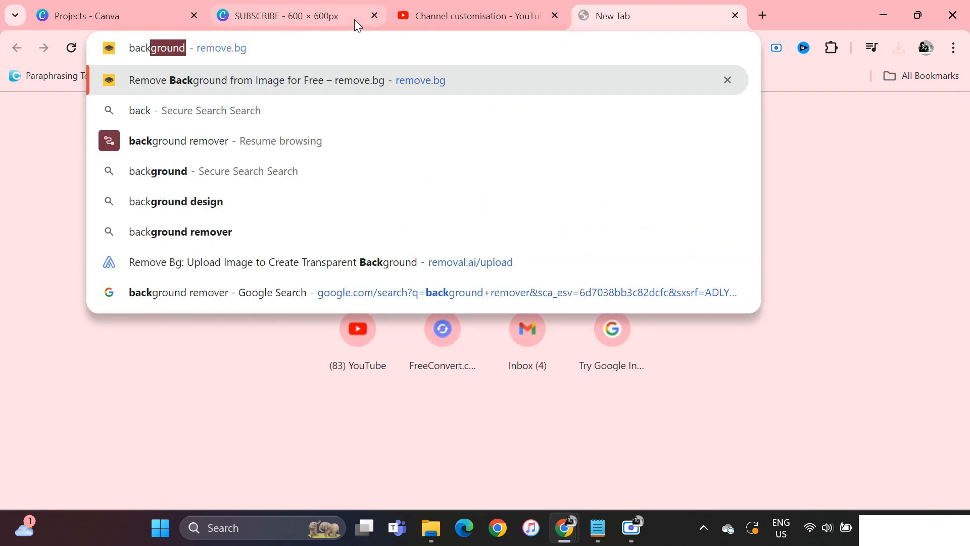
{"action": "key", "text": "Return"}
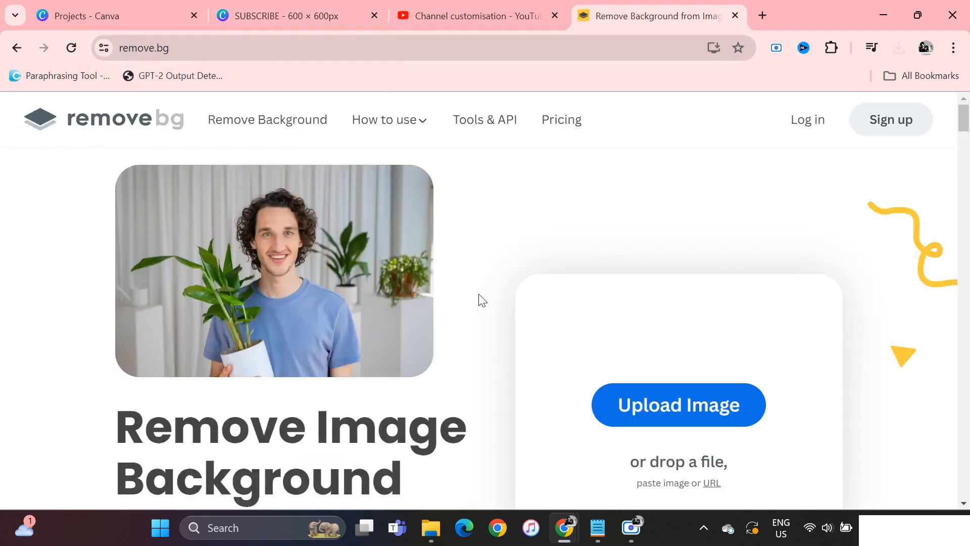
Step: Upload the SUBSCRIBE PNG from Downloads for background removal and download the 500 × 500 px result
{"action": "left_click", "coordinate": [661, 405]}
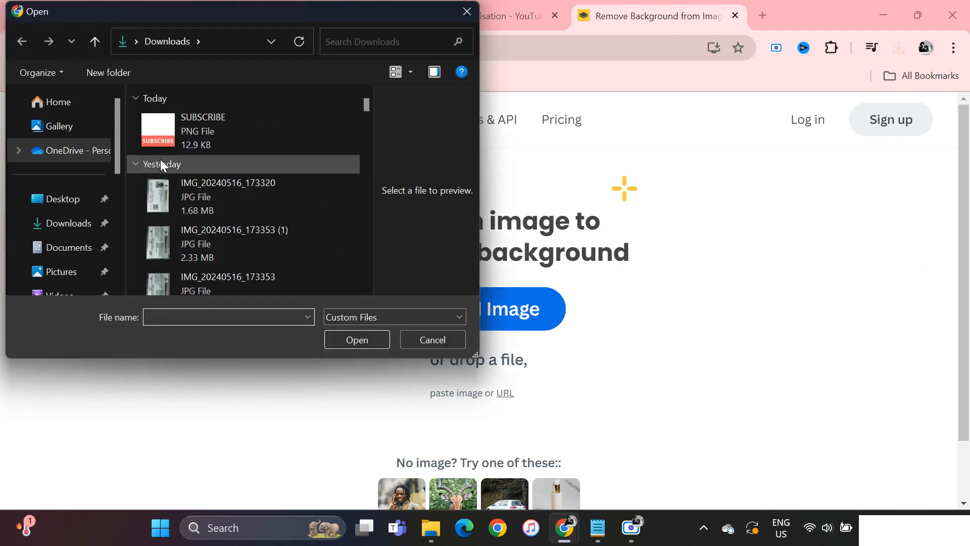
{"action": "left_click", "coordinate": [205, 126]}
{"action": "left_click", "coordinate": [346, 338]}
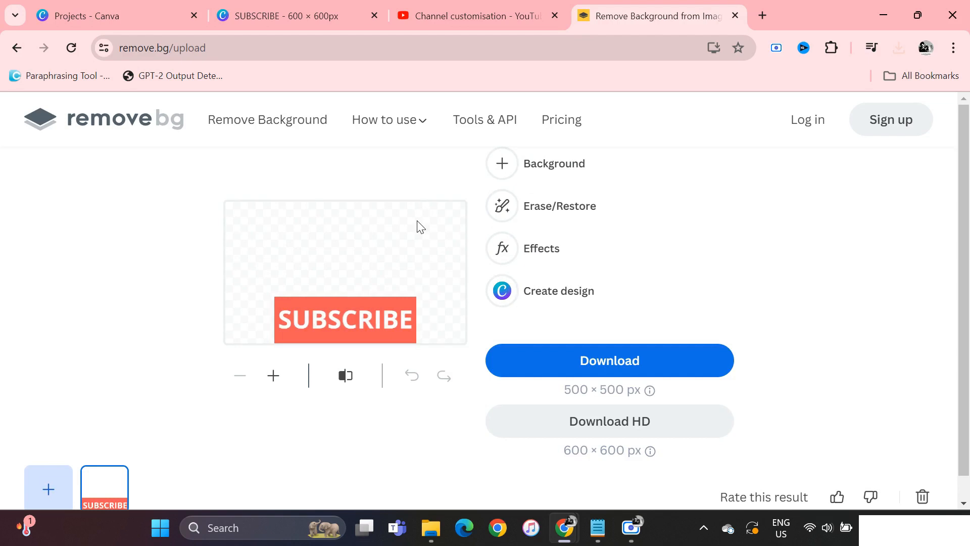
{"action": "left_click", "coordinate": [606, 361]}
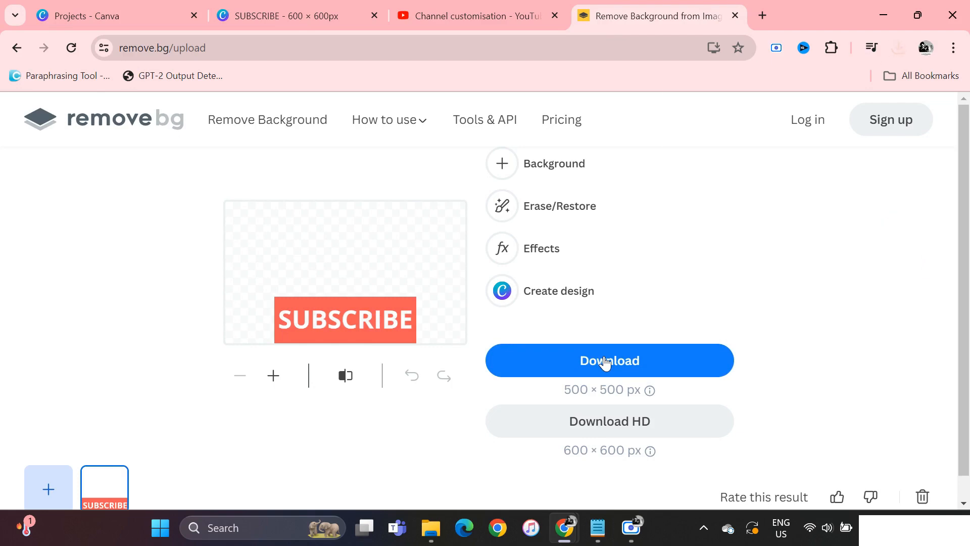
Step: Switch to YouTube Studio and replace the video watermark with SUBSCRIBE-removebg-preview, keeping the full image in the crop
{"action": "left_click", "coordinate": [468, 16]}
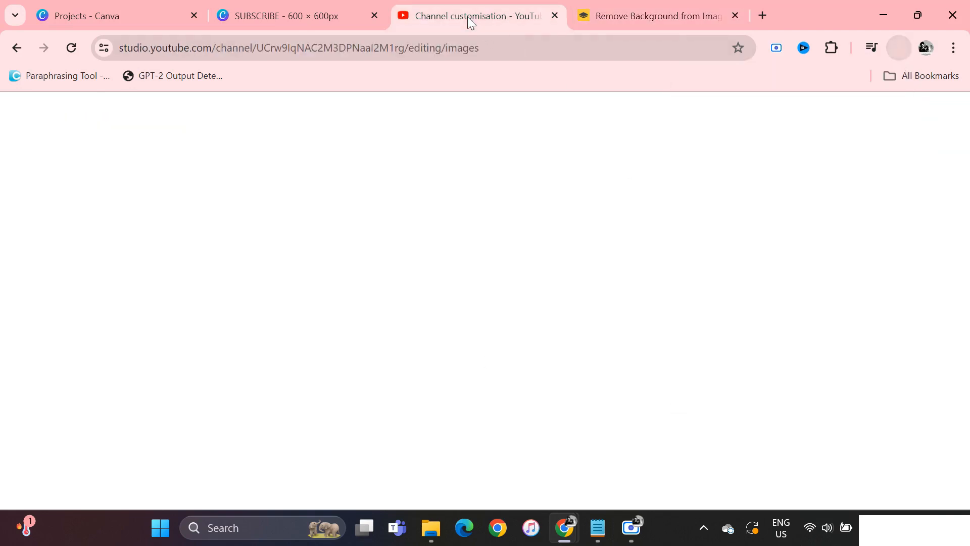
{"action": "left_click", "coordinate": [470, 478]}
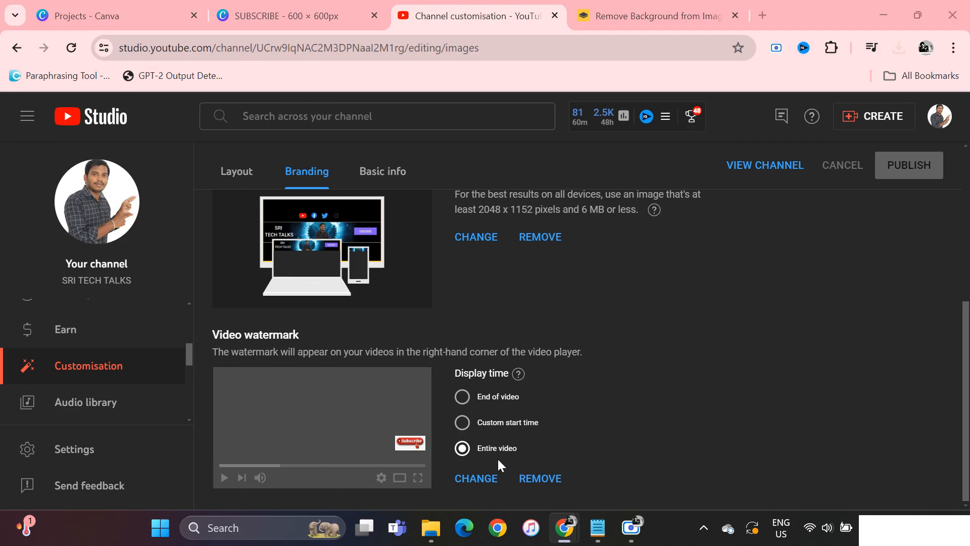
{"action": "left_click", "coordinate": [480, 478]}
{"action": "left_click", "coordinate": [232, 142]}
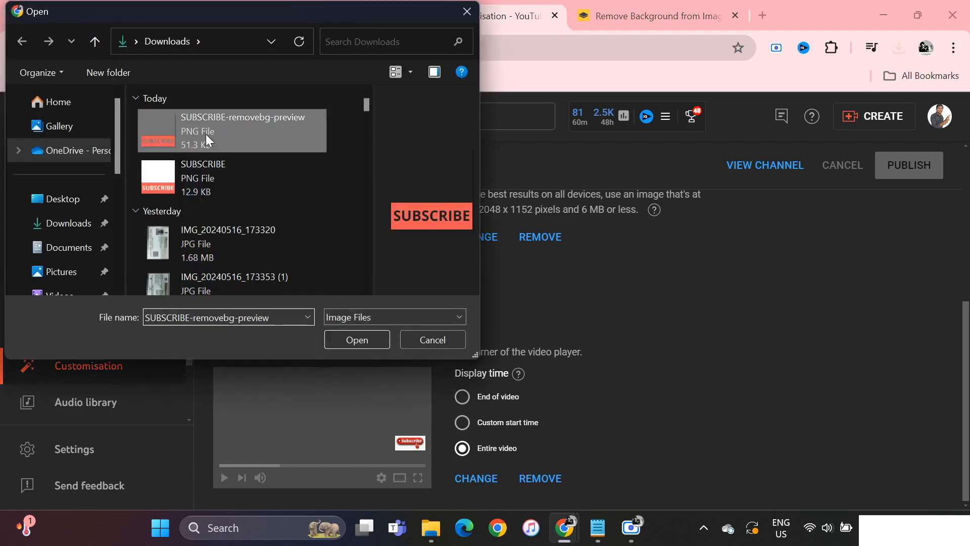
{"action": "left_click", "coordinate": [343, 338]}
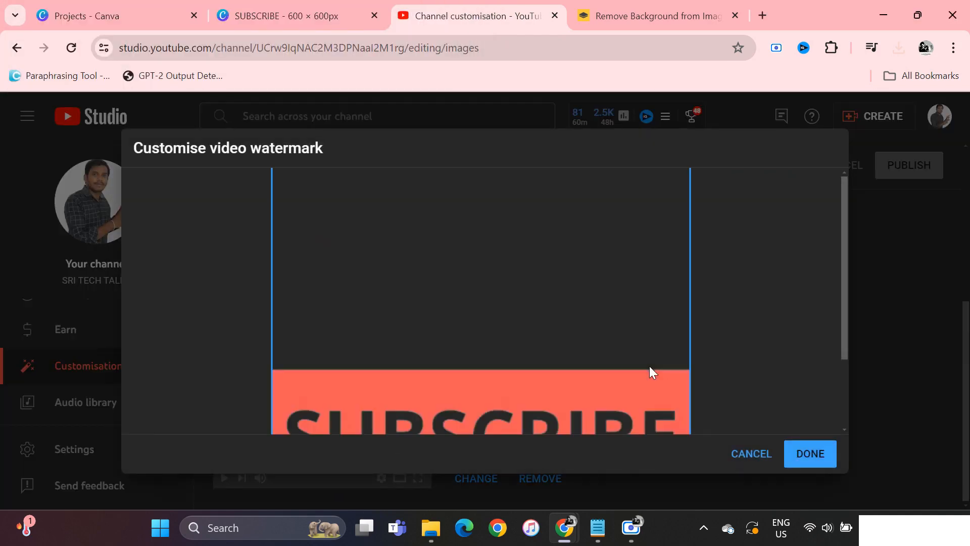
{"action": "scroll", "coordinate": [580, 292], "scroll_direction": "down", "scroll_amount": 2}
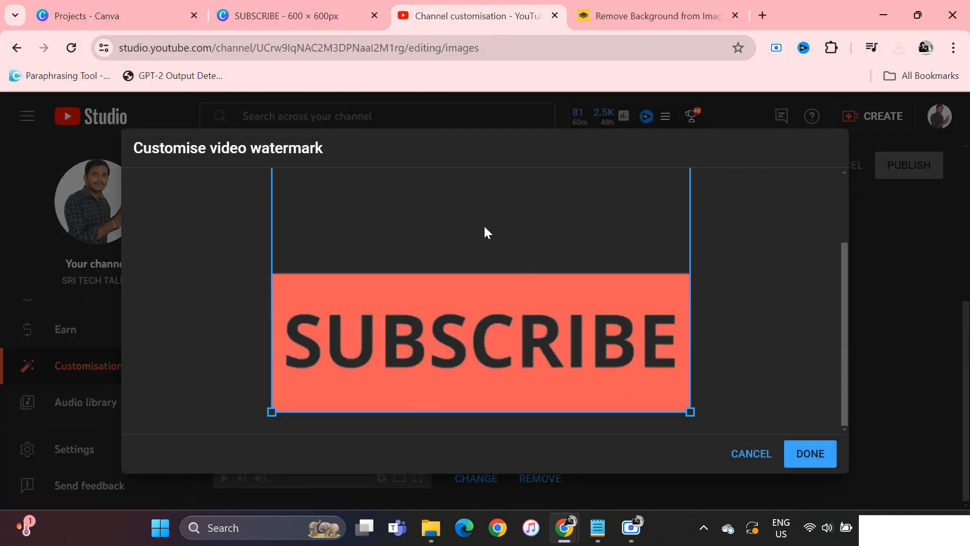
{"action": "scroll", "coordinate": [487, 232], "scroll_direction": "up", "scroll_amount": 2}
{"action": "scroll", "coordinate": [485, 228], "scroll_direction": "down", "scroll_amount": 2}
{"action": "left_click", "coordinate": [802, 454]}
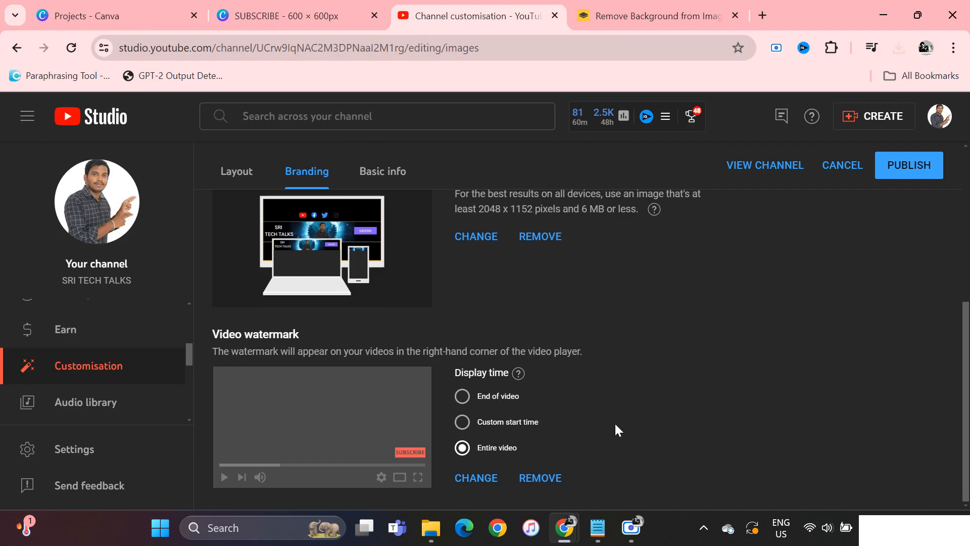
Step: Set the video watermark's display time to a custom start time of 00:10
{"action": "left_click", "coordinate": [462, 425]}
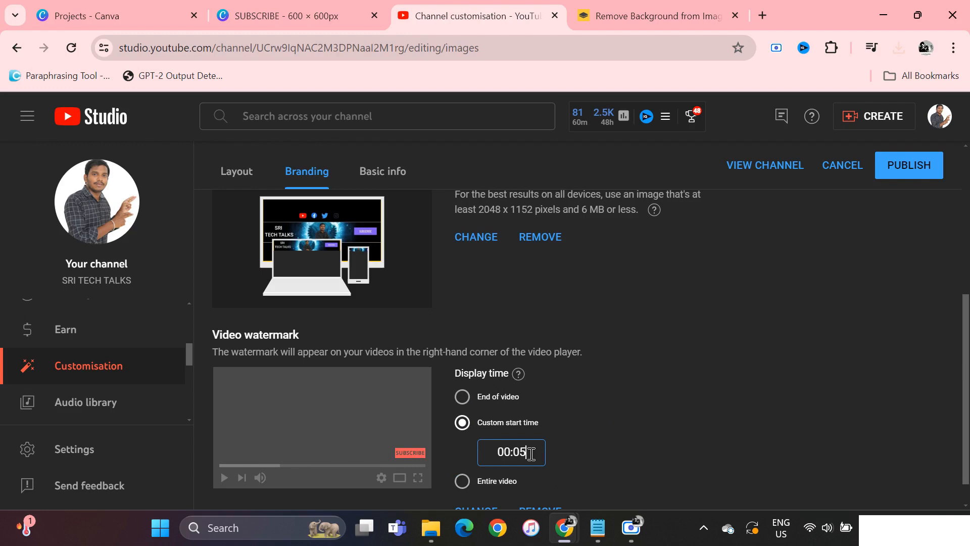
{"action": "key", "text": "BackSpace"}
{"action": "key", "text": "BackSpace"}
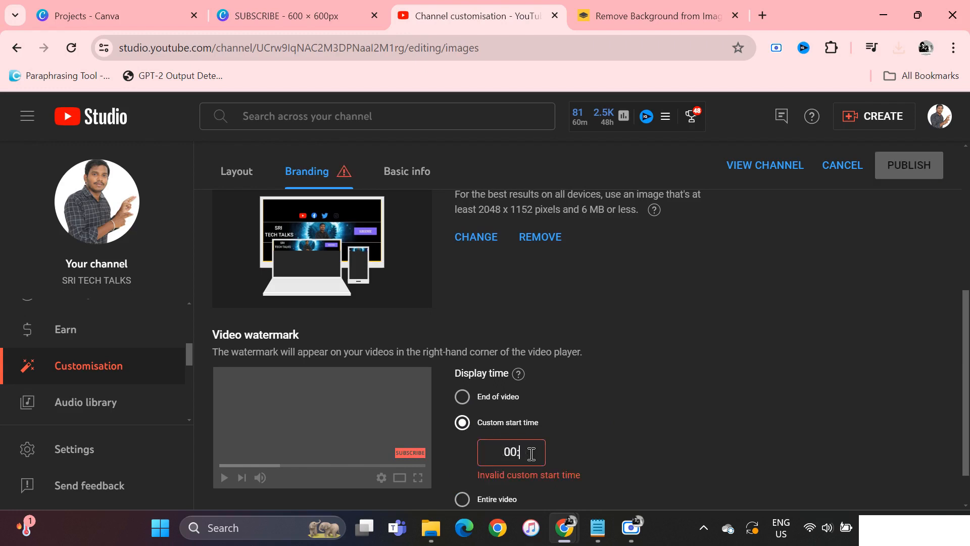
{"action": "type", "text": "10"}
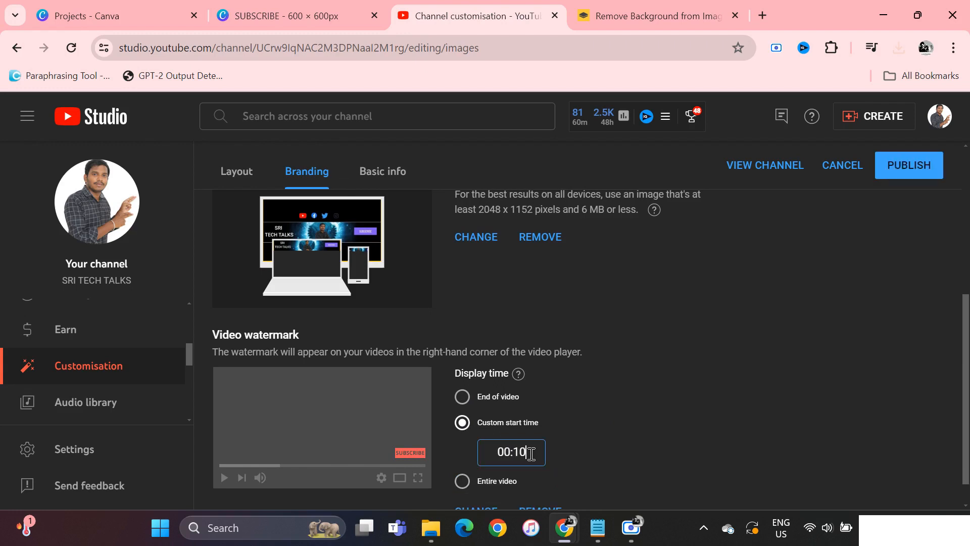
Step: Publish the channel's branding changes with the new SUBSCRIBE video watermark
{"action": "scroll", "coordinate": [672, 407], "scroll_direction": "down", "scroll_amount": 1}
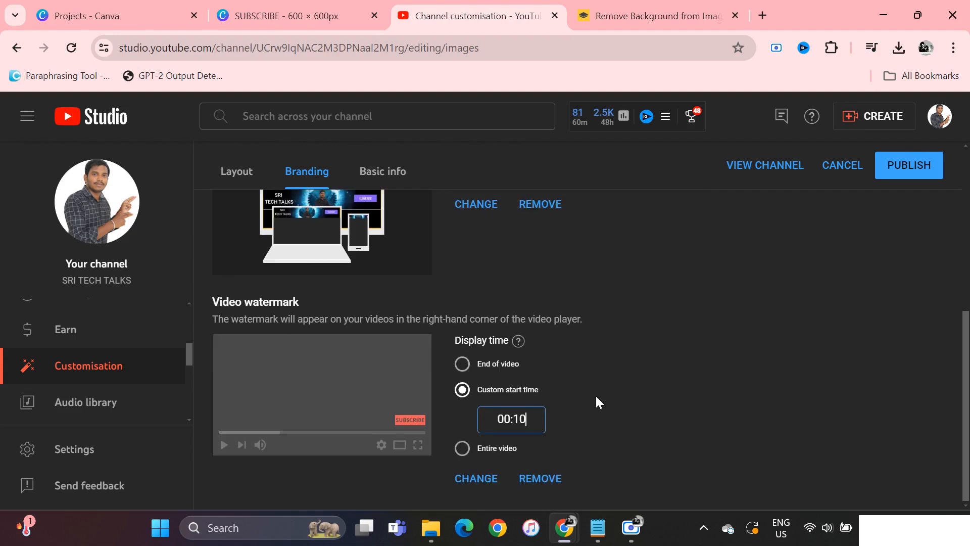
{"action": "left_click", "coordinate": [908, 170]}
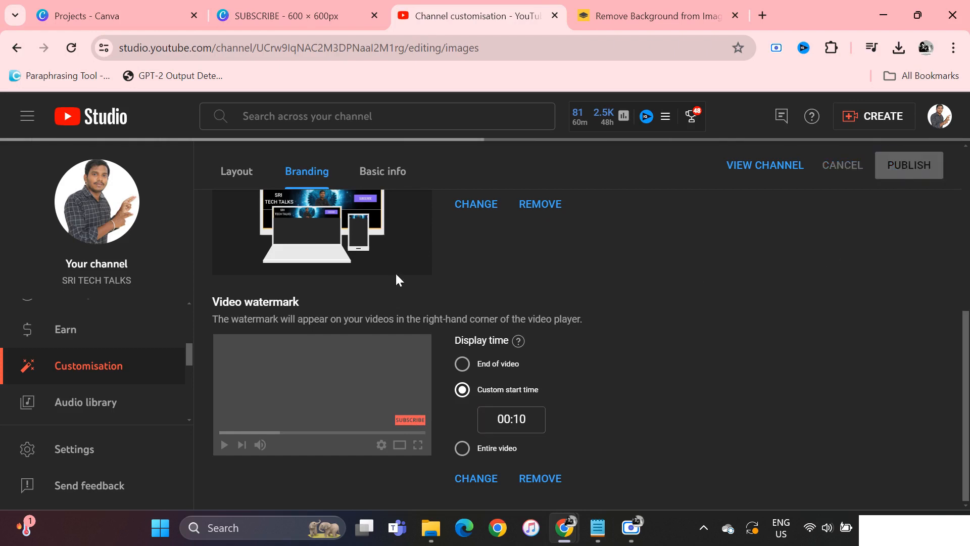
Step: Open the channel's content and play the video on splitting data in Excel on YouTube to check the SUBSCRIBE watermark
{"action": "scroll", "coordinate": [91, 362], "scroll_direction": "up", "scroll_amount": 3}
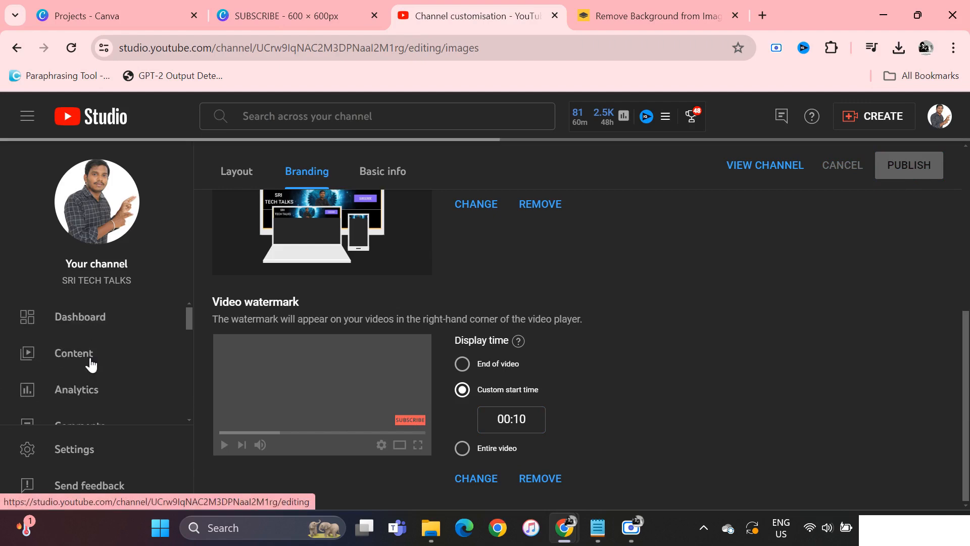
{"action": "left_click", "coordinate": [74, 350]}
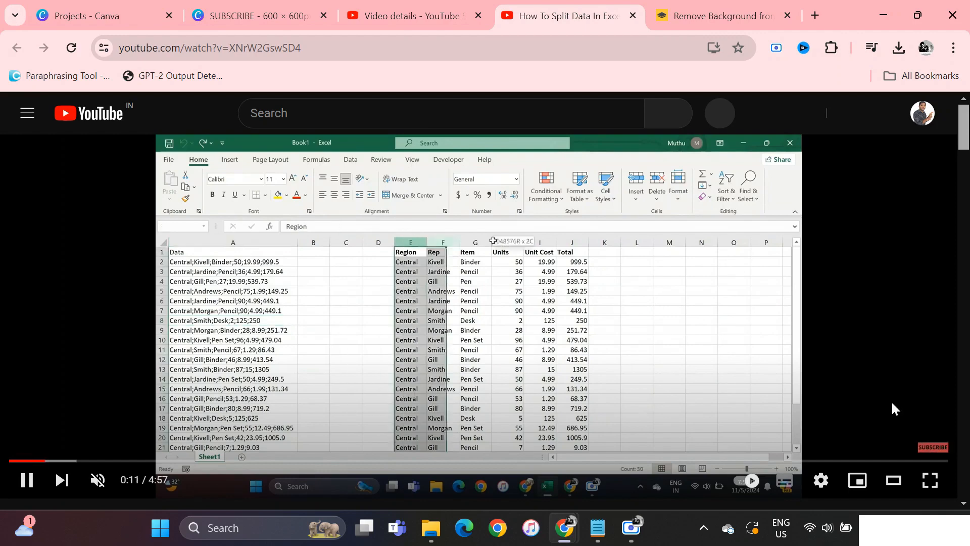
{"action": "mouse_move", "coordinate": [932, 454]}
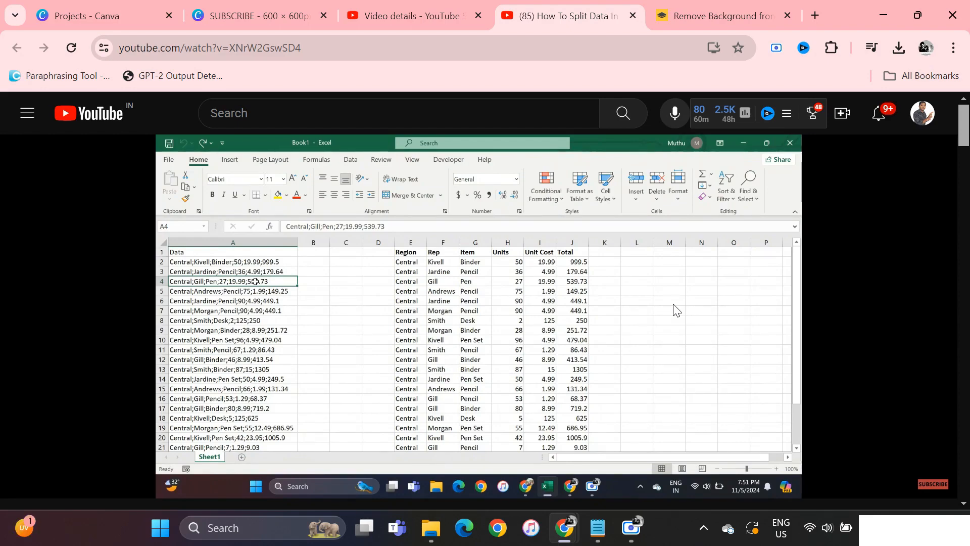
{"action": "mouse_move", "coordinate": [582, 360]}
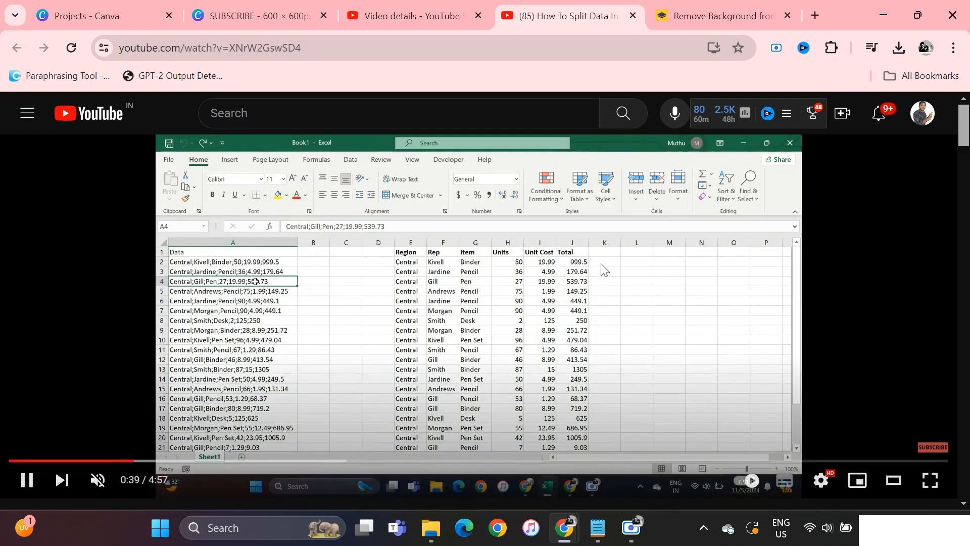